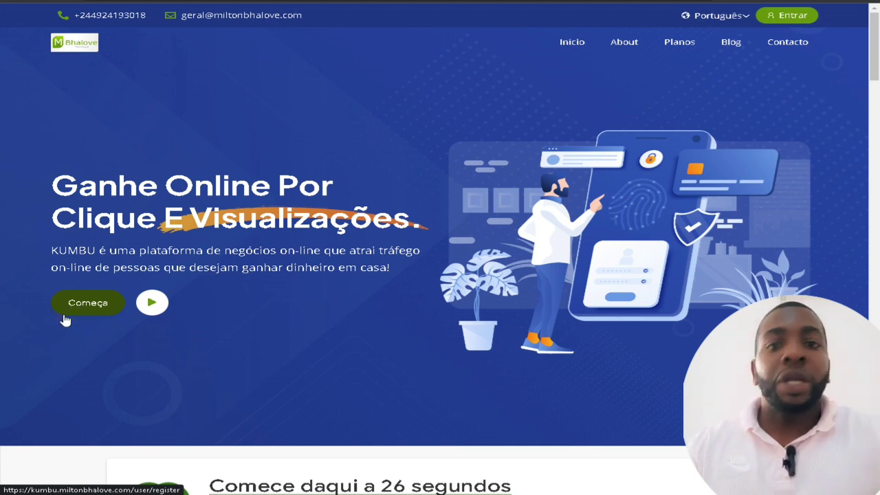
Step: Open the login page, dismiss the advert that covers it, and enter the account's username
click(803, 24)
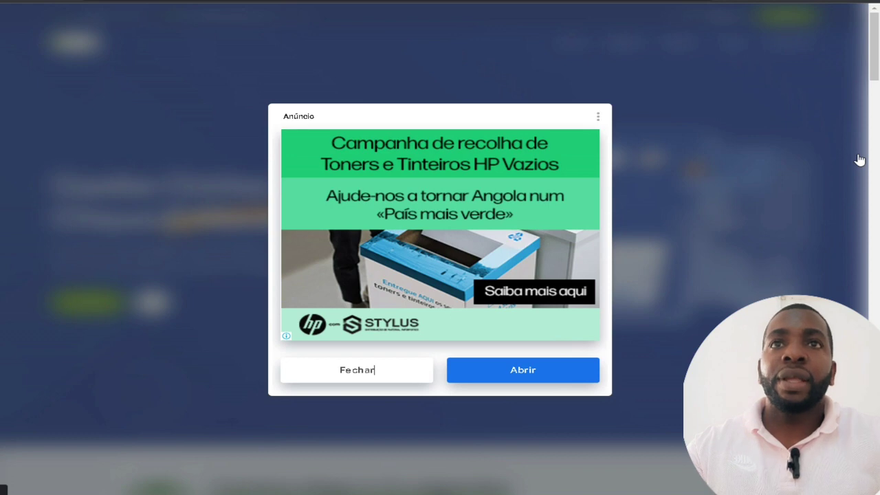
click(375, 370)
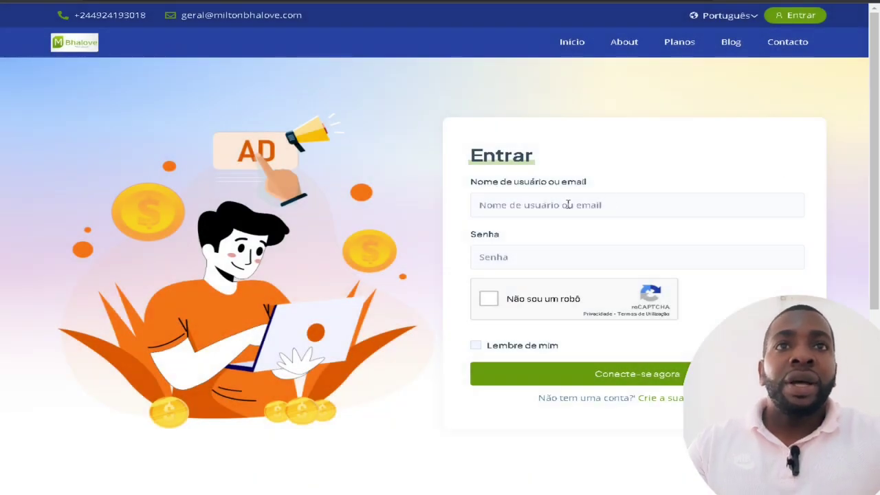
click(566, 205)
click(559, 237)
drag(602, 205, 547, 212)
key(BackSpace)
Step: Enter the account password, complete the reCAPTCHA check and log in to the account
click(511, 258)
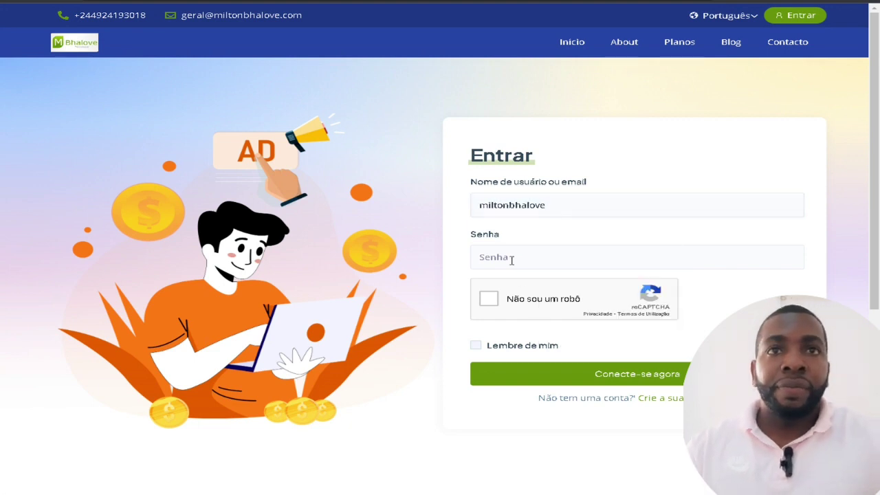
text(•••••••)
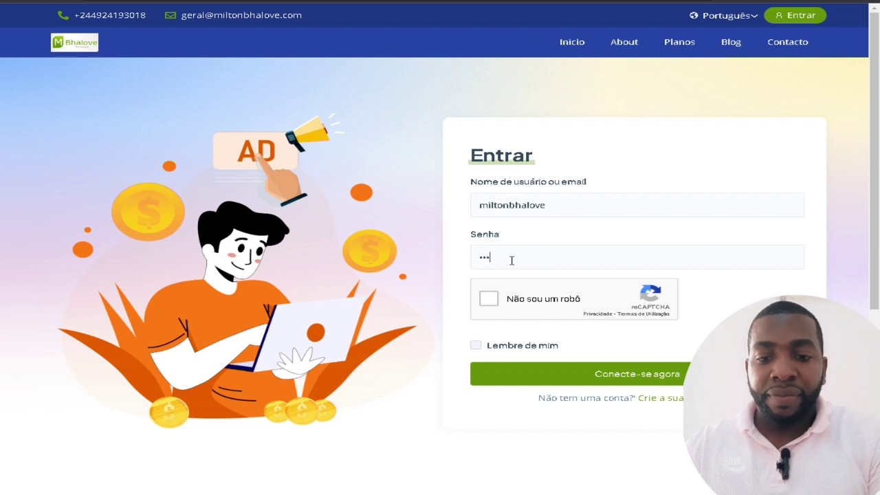
text(•)
click(488, 299)
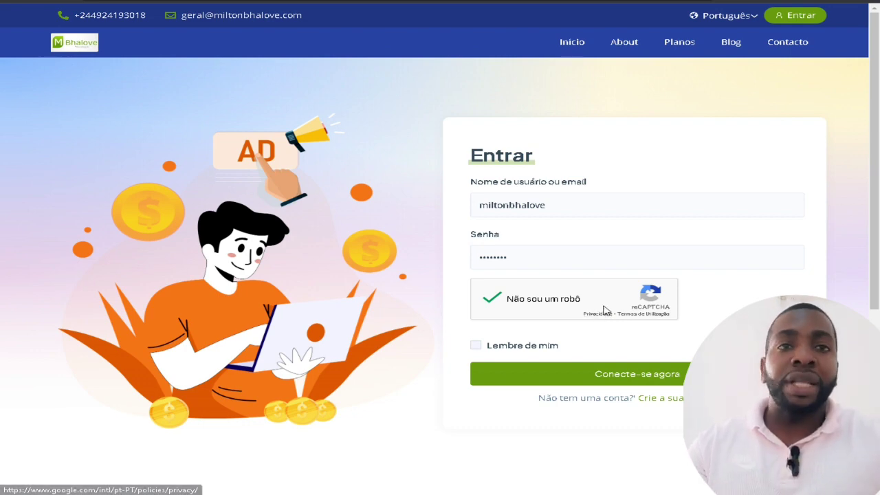
click(670, 383)
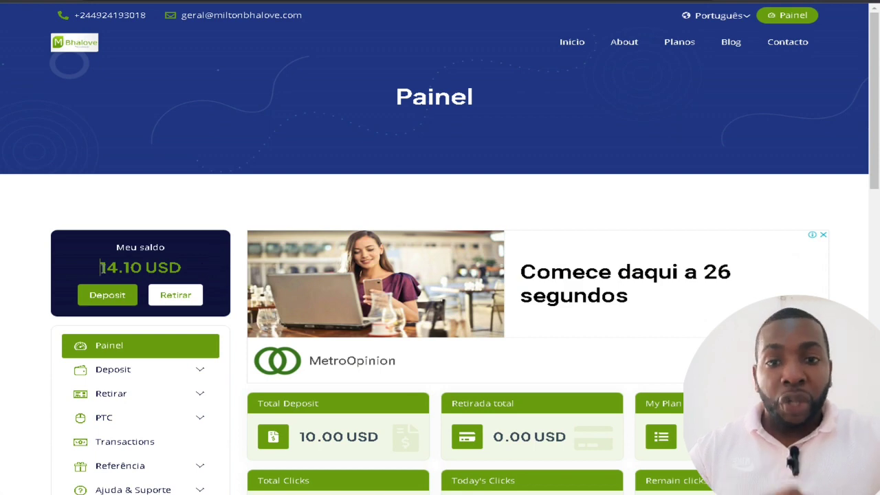
Step: Check the account balance on the dashboard and open the deposit history
drag(101, 267, 142, 268)
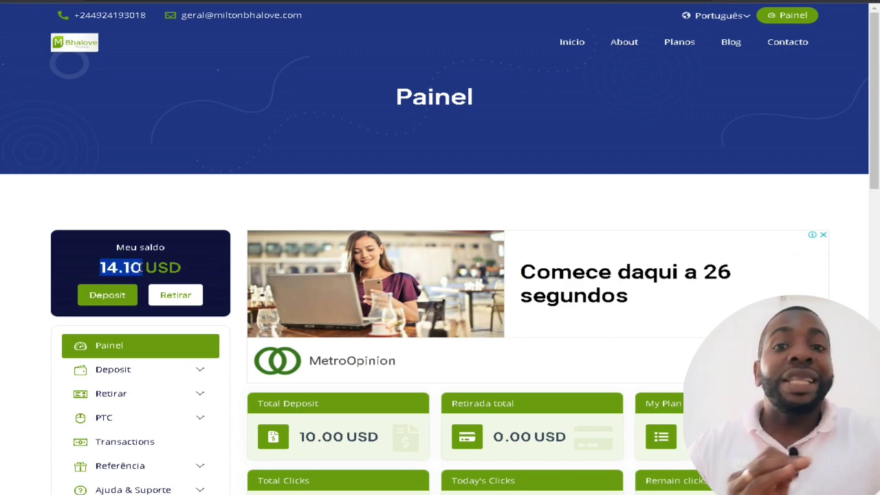
click(278, 224)
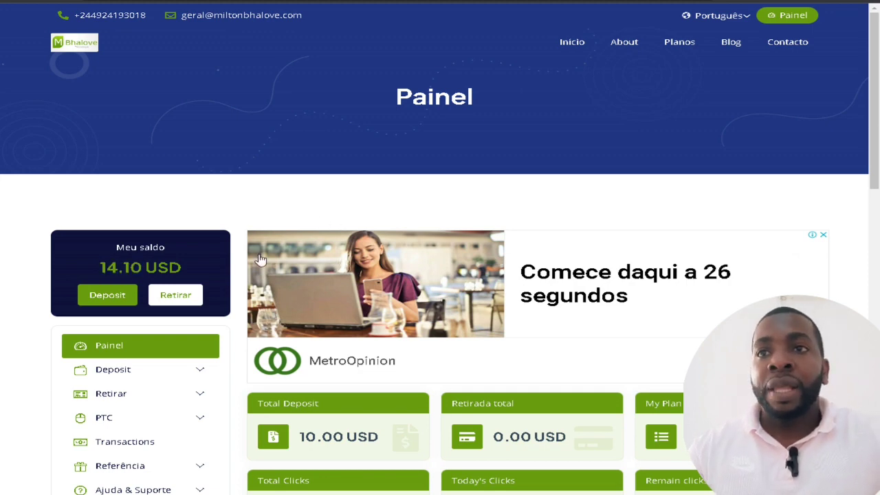
scroll(268, 254, down, 2)
click(190, 265)
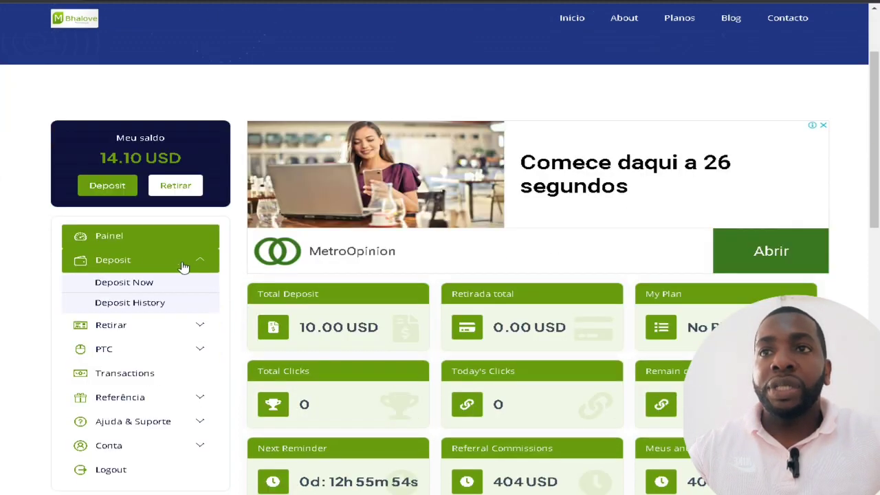
click(156, 303)
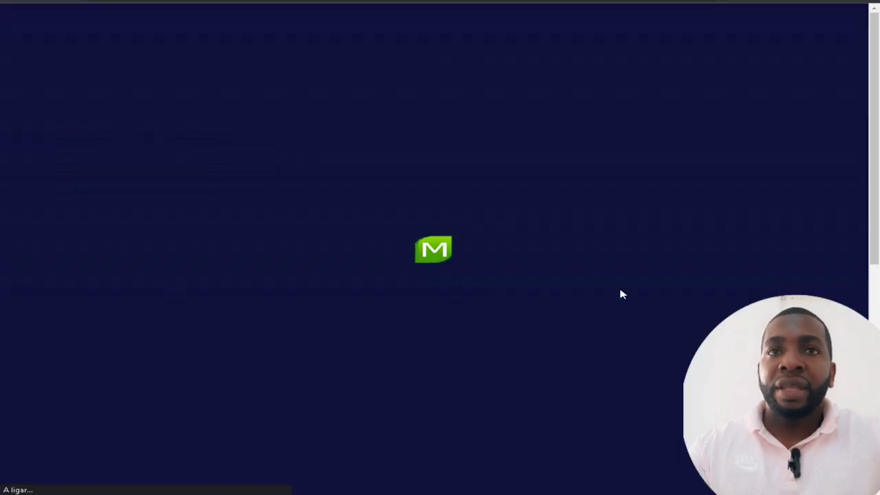
Step: Examine the date and time of the bank transfer listed in the deposit history
scroll(621, 291, down, 2)
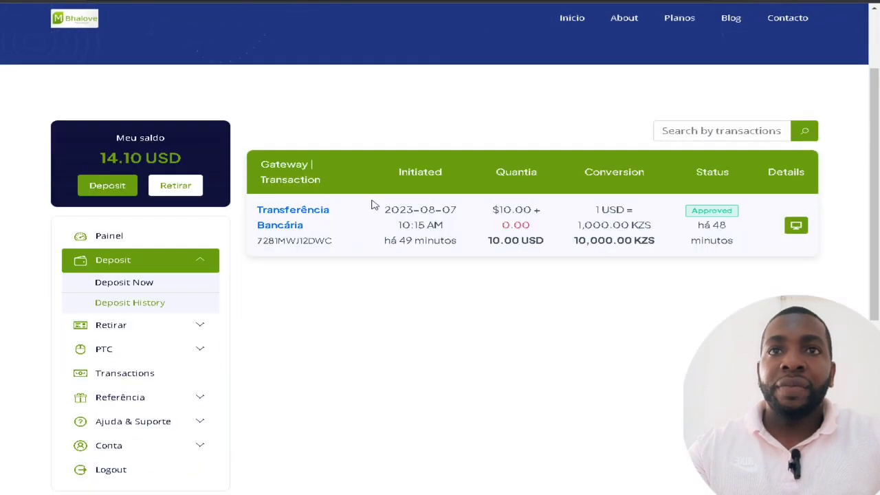
drag(460, 213, 387, 212)
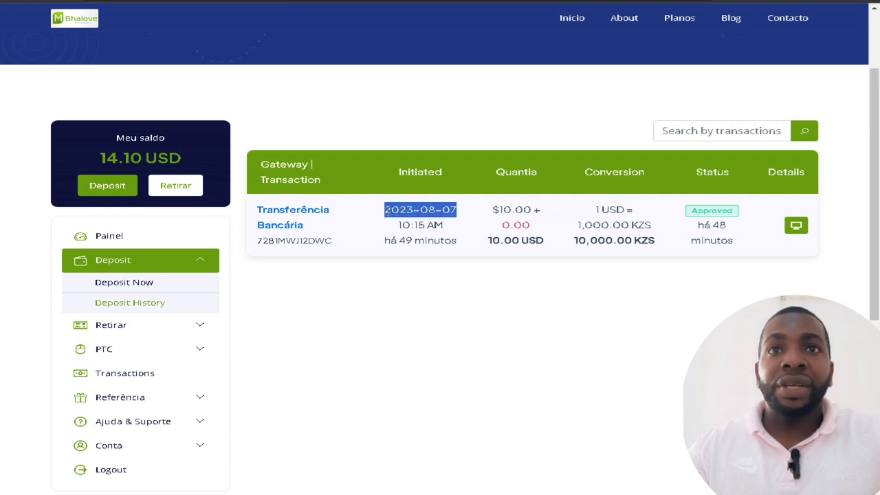
drag(446, 225, 414, 227)
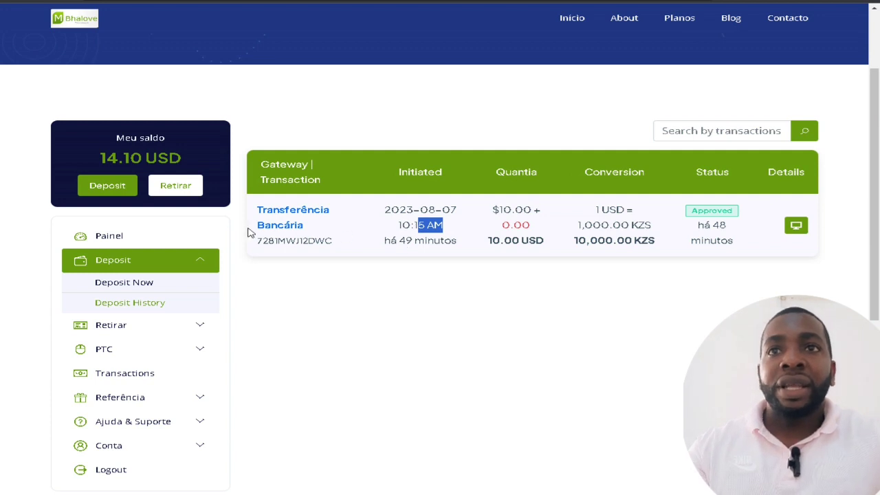
click(444, 226)
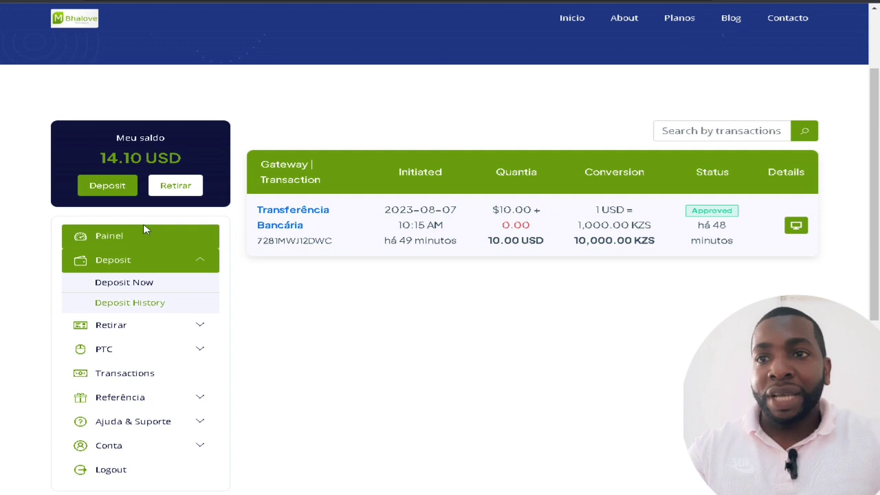
Step: Open the transactions list and examine the registration bonus entry's date, time, amount and detail
click(142, 373)
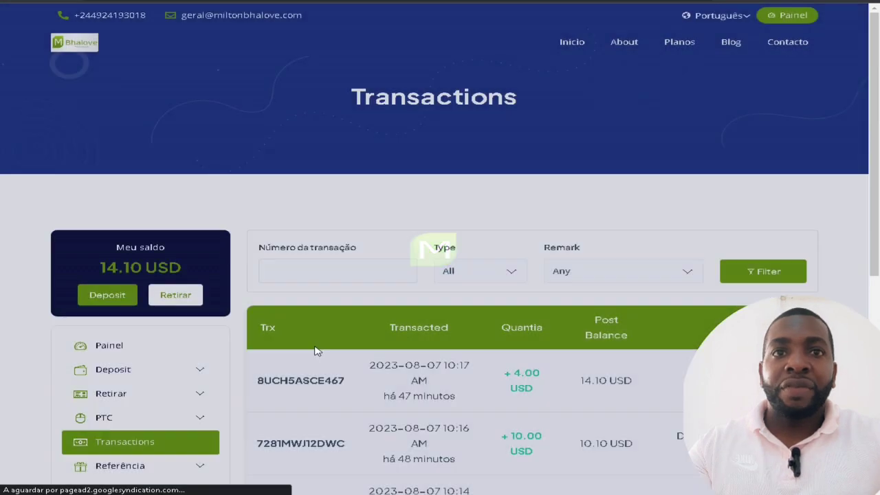
scroll(360, 324, down, 3)
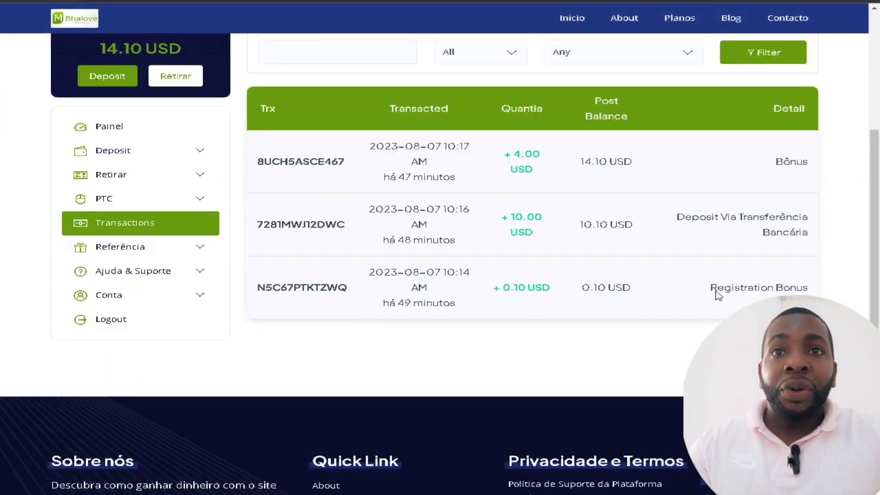
drag(441, 273, 398, 275)
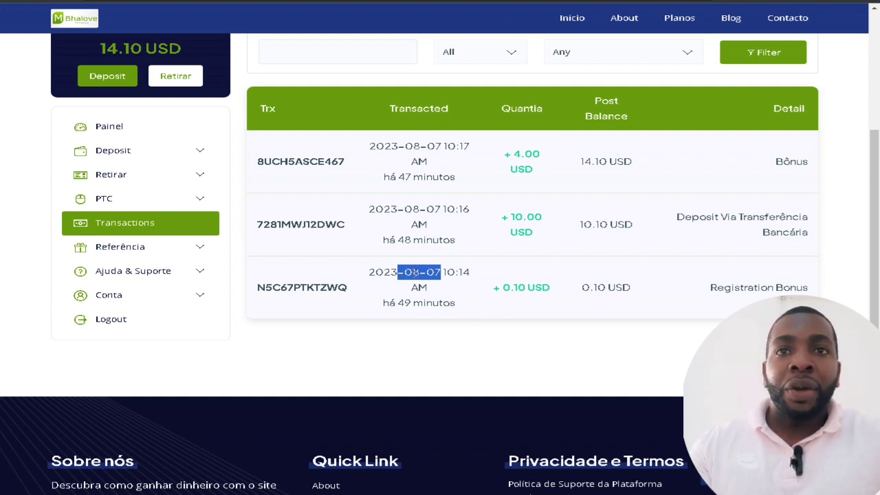
drag(442, 272, 472, 272)
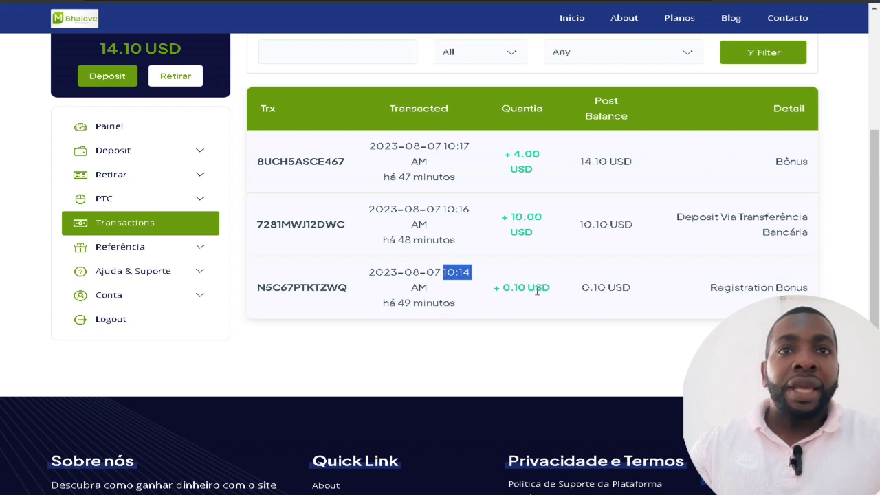
drag(558, 288, 518, 287)
drag(734, 288, 814, 287)
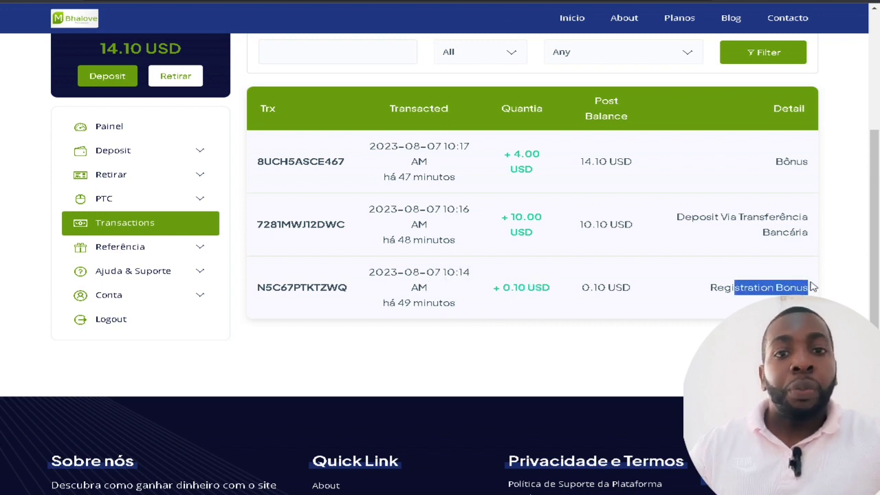
drag(556, 301, 511, 304)
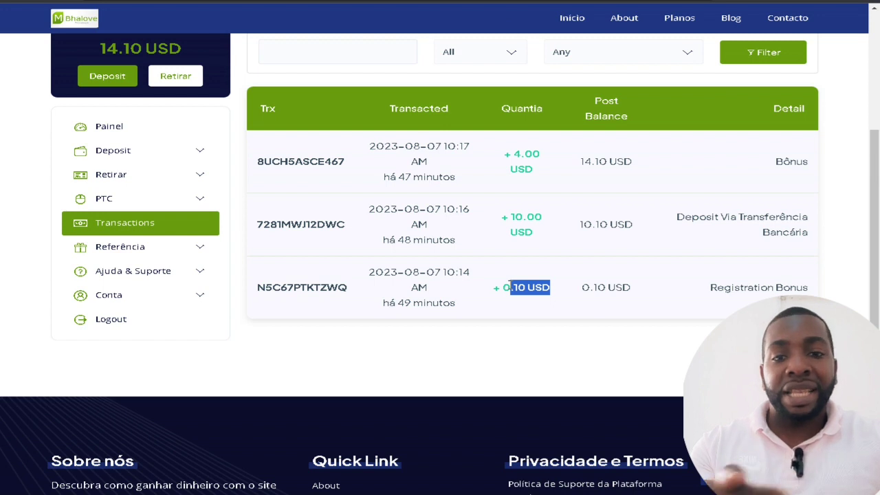
drag(723, 288, 785, 282)
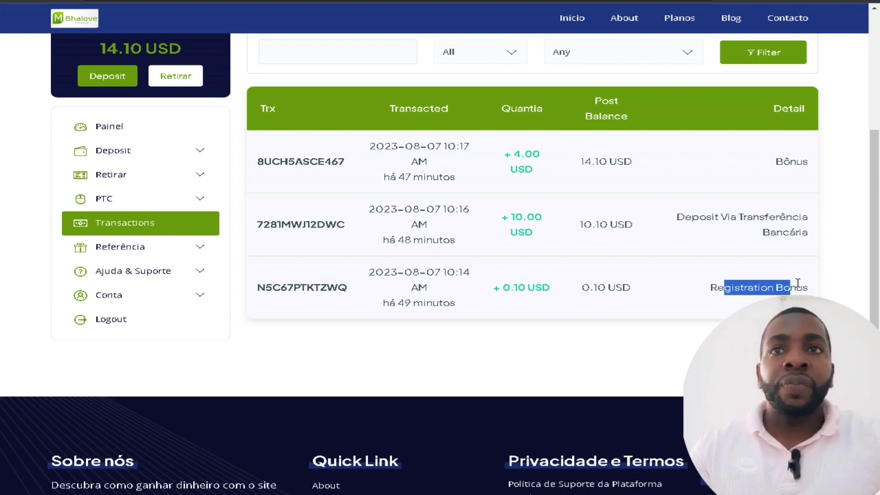
Step: Examine the bank transfer deposit's date, detail and post balance, comparing it with the registration bonus balance
drag(442, 209, 388, 211)
drag(692, 216, 734, 212)
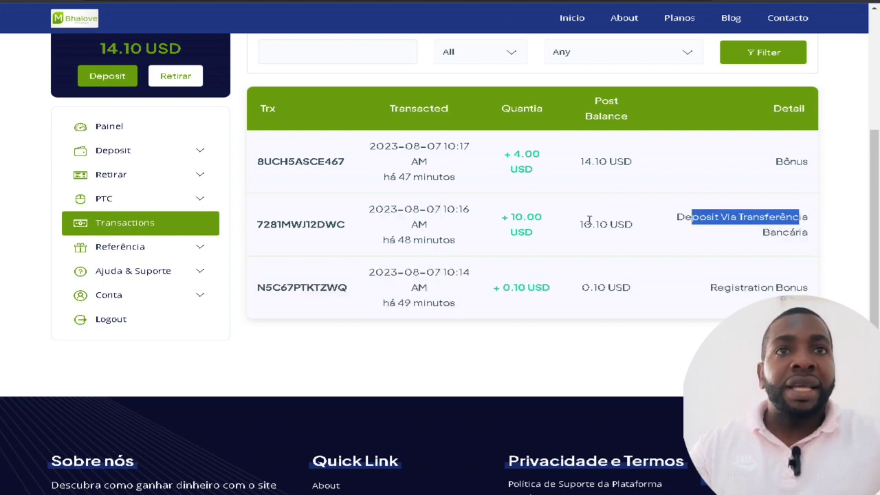
drag(579, 224, 593, 220)
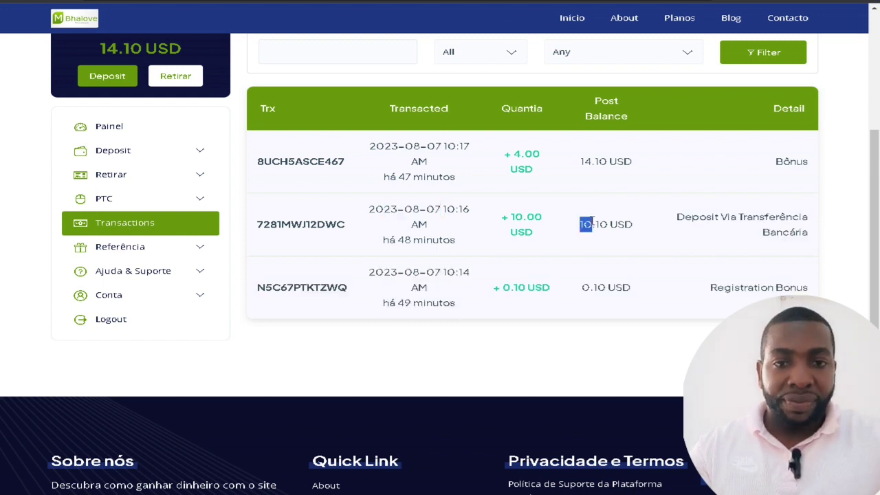
drag(510, 216, 611, 224)
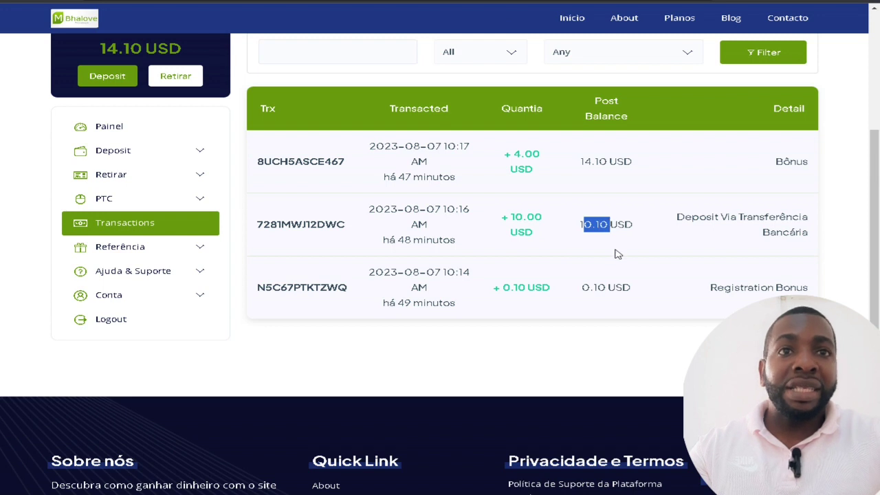
drag(594, 285, 628, 286)
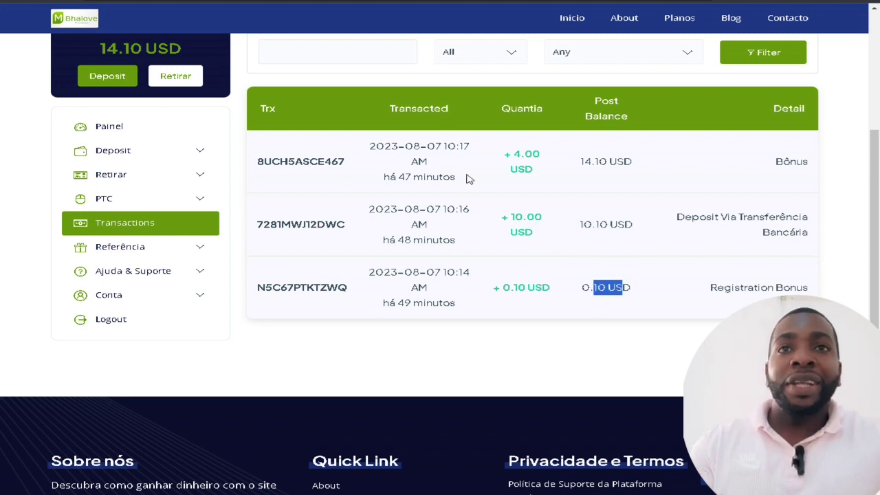
Step: Examine the amount and detail of the most recent bonus entry in the transactions list
drag(519, 154, 547, 173)
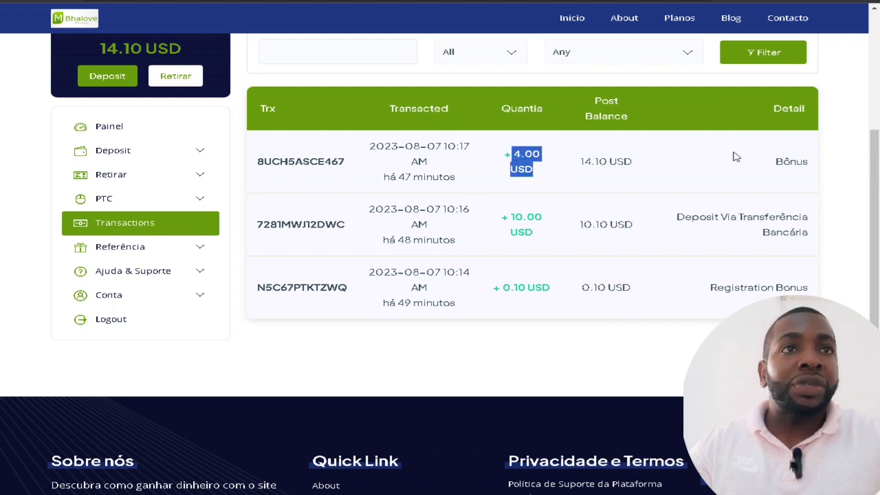
drag(784, 161, 834, 162)
click(529, 154)
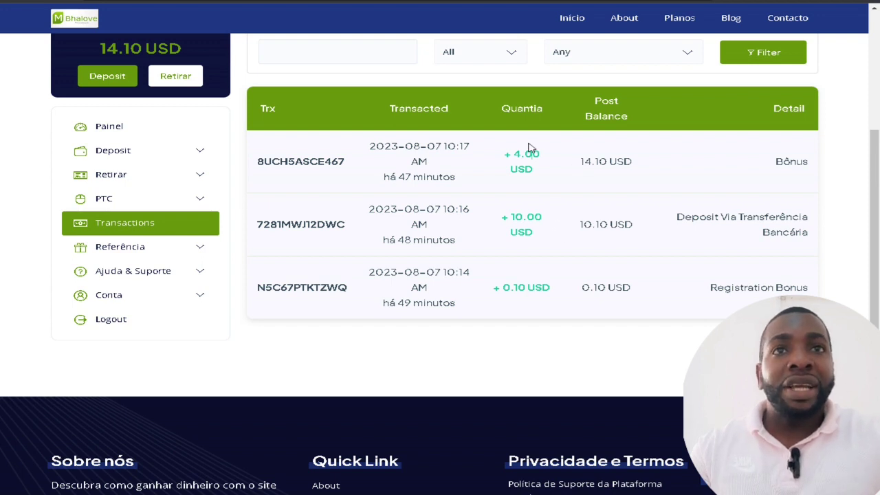
drag(515, 152, 530, 169)
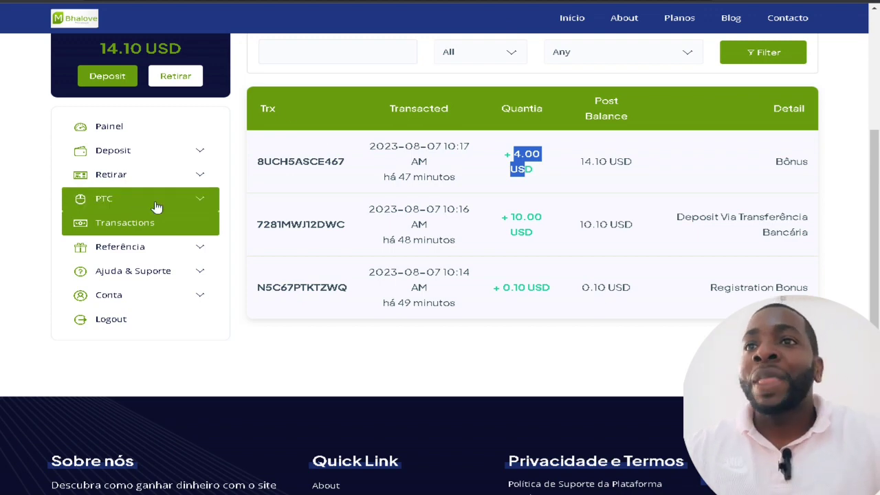
click(182, 227)
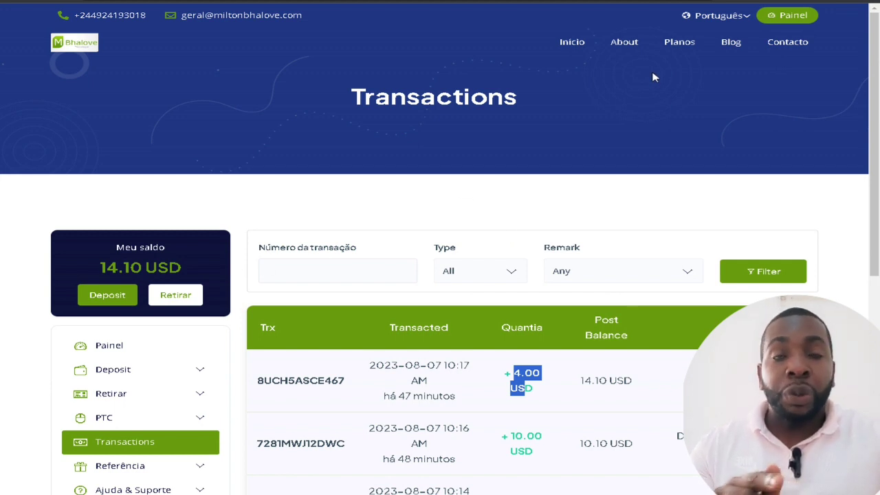
Step: Open the plans page and review the free plan's ad creation terms, daily PTC limit, referral bonus and validity
click(679, 43)
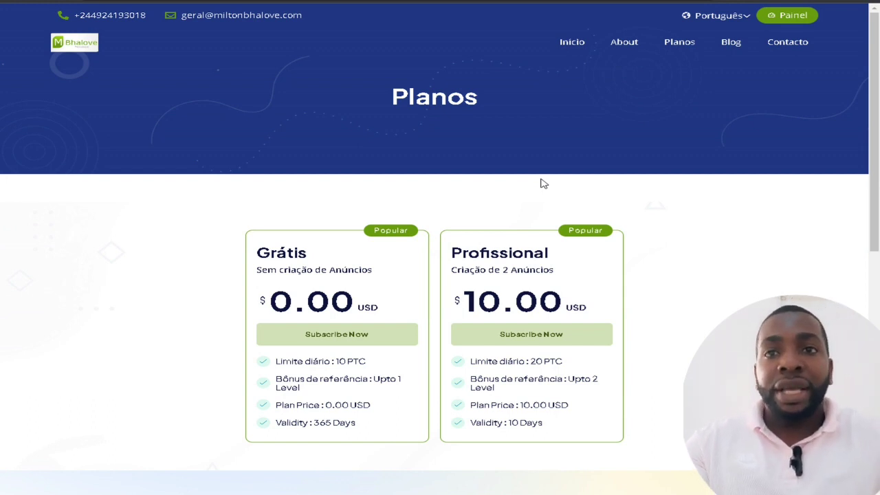
scroll(326, 287, down, 1)
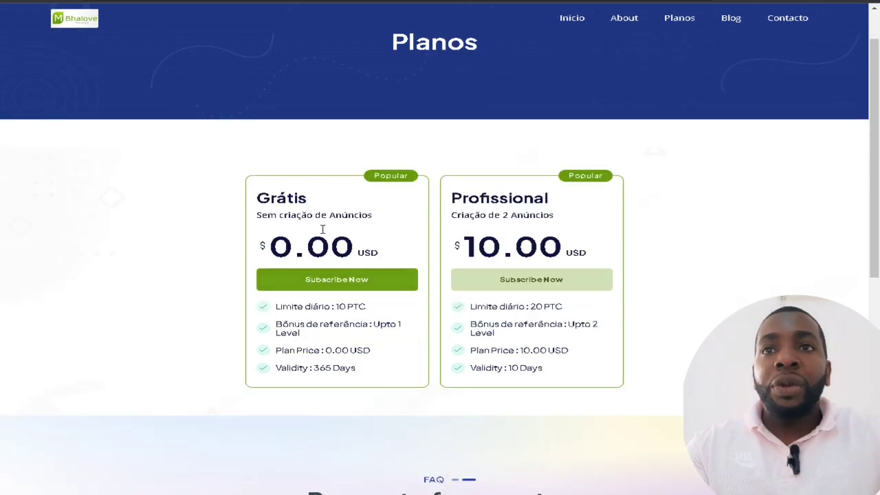
drag(278, 215, 389, 223)
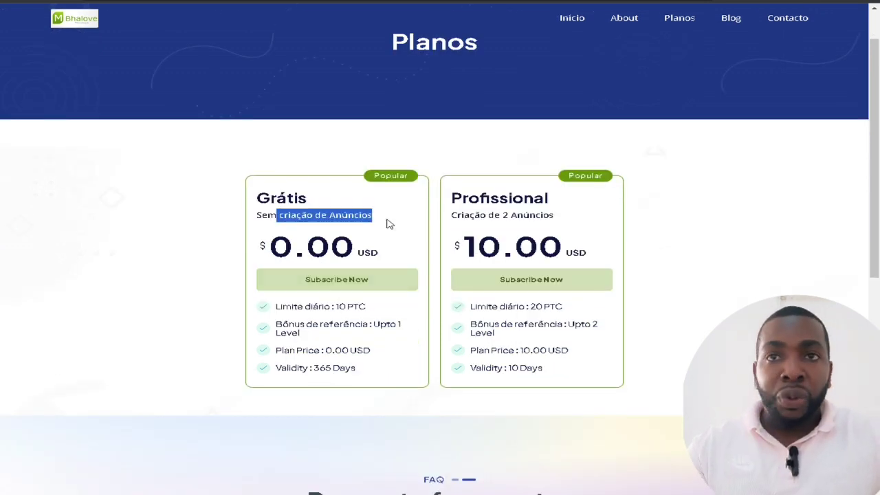
drag(342, 306, 361, 309)
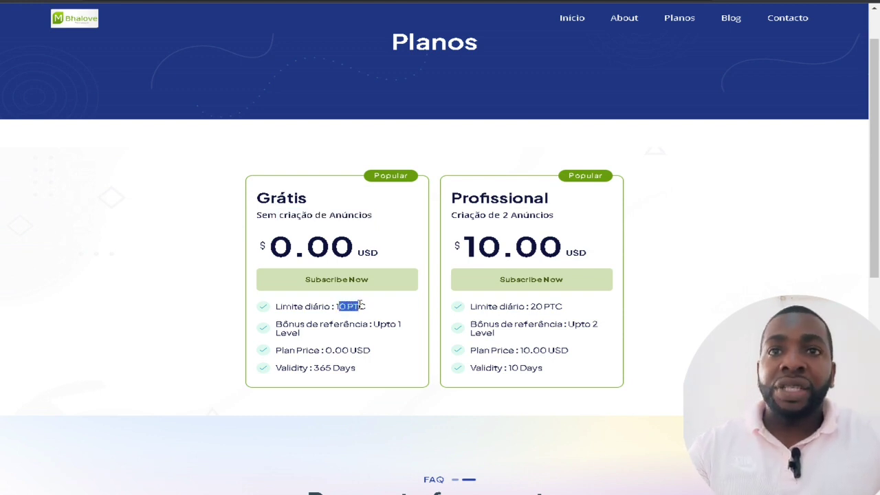
click(380, 324)
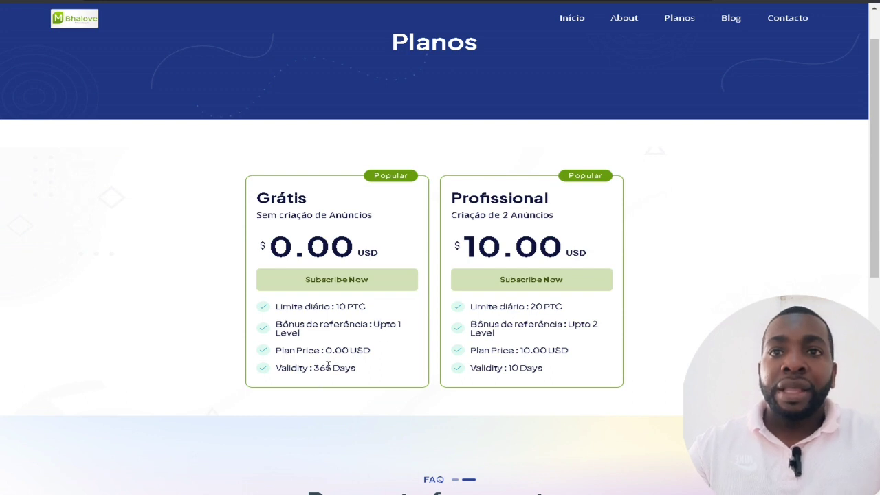
drag(278, 368, 357, 368)
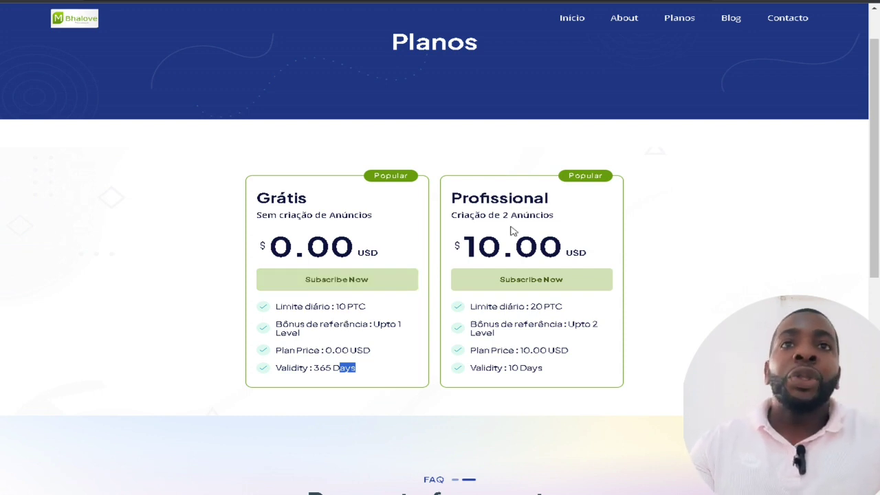
Step: Review the Profissional plan's ad creation terms, daily PTC limit, referral bonus, price and validity, comparing its daily limit with the free plan's
drag(470, 216, 599, 220)
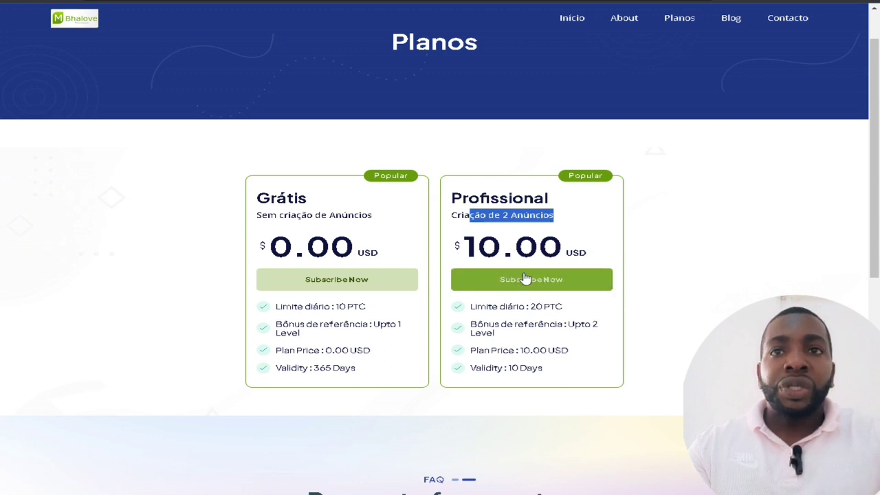
drag(499, 307, 565, 313)
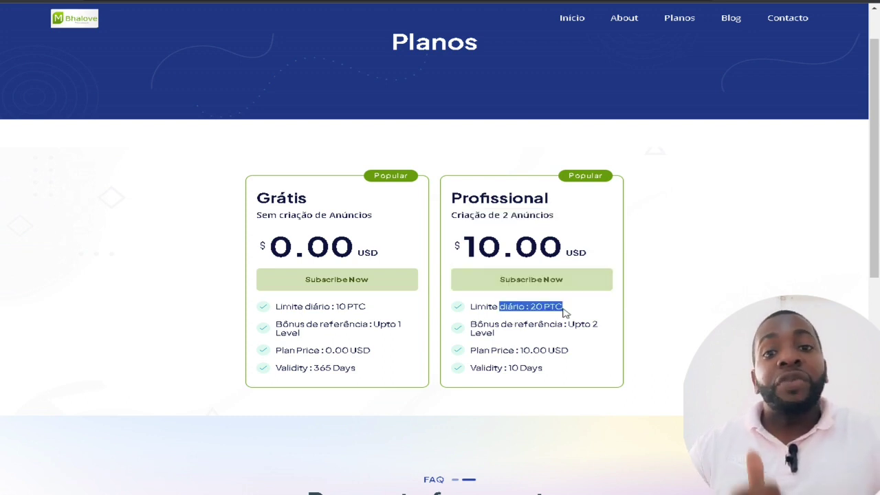
drag(325, 306, 397, 312)
drag(525, 306, 598, 312)
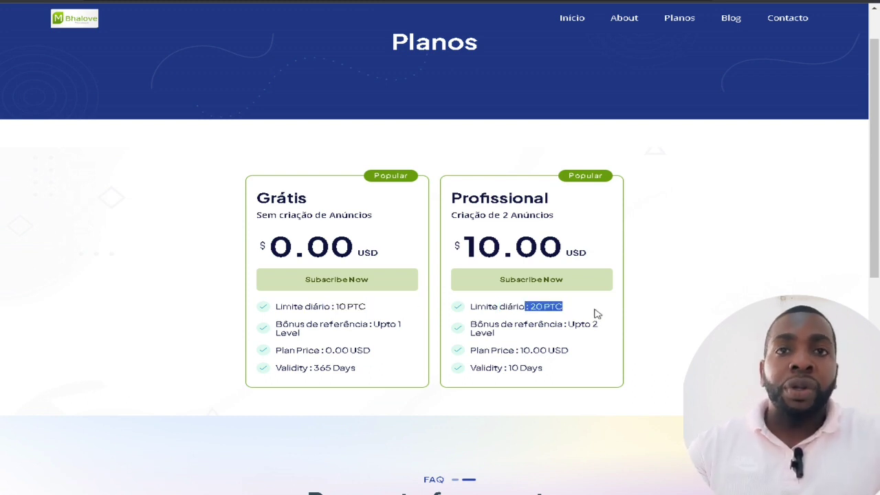
drag(514, 323, 612, 337)
drag(508, 350, 557, 347)
drag(485, 368, 540, 367)
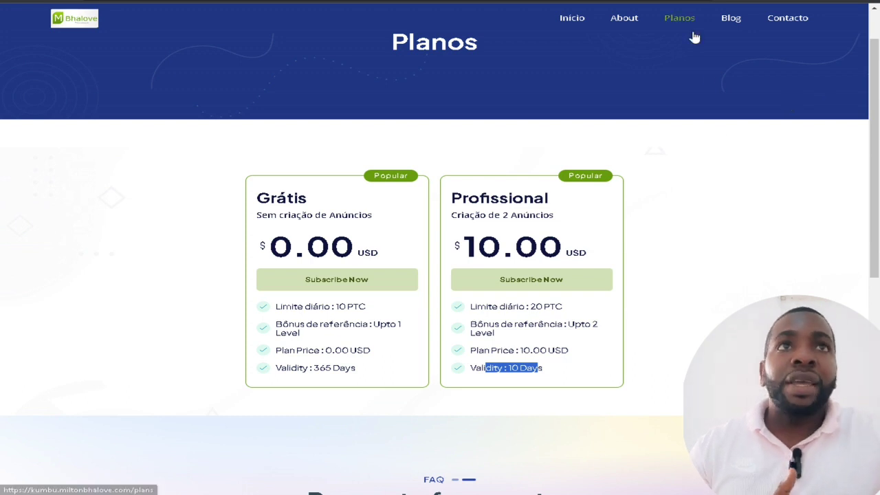
Step: Start a new deposit from the account dashboard, choosing Transferência Bancária as the gateway and entering 10 USD as the amount
click(671, 20)
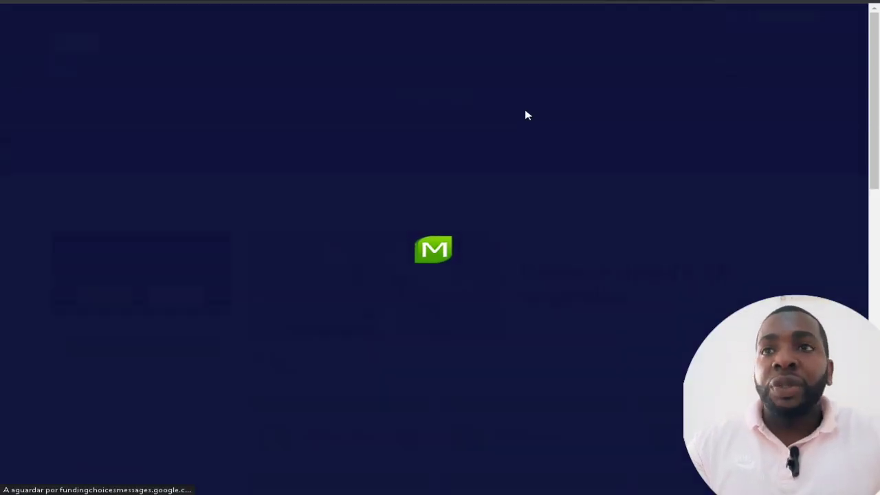
scroll(366, 183, down, 1)
scroll(360, 187, up, 1)
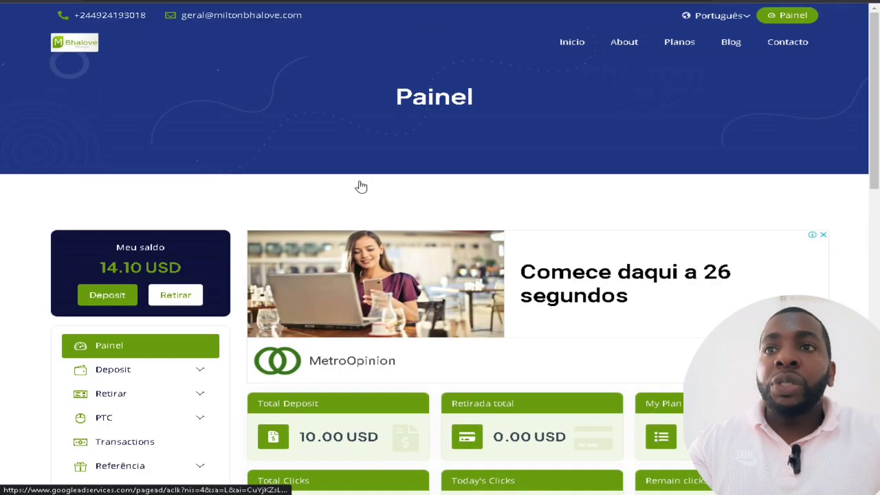
click(105, 301)
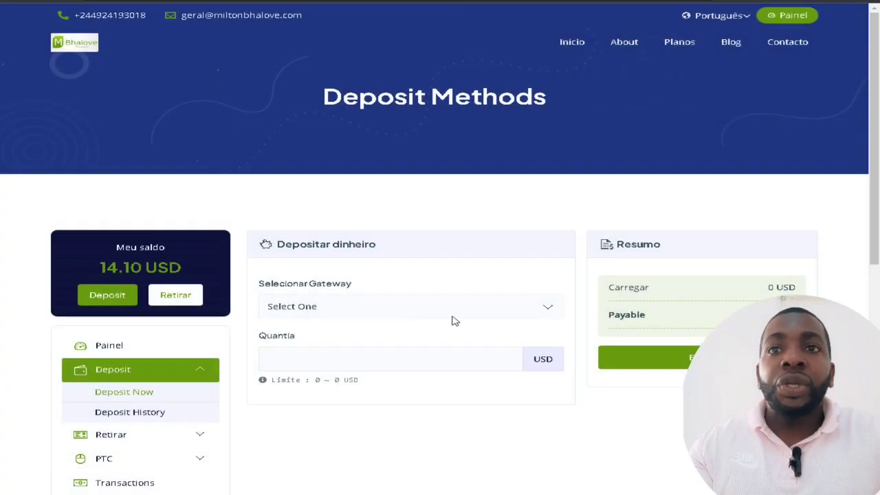
click(454, 313)
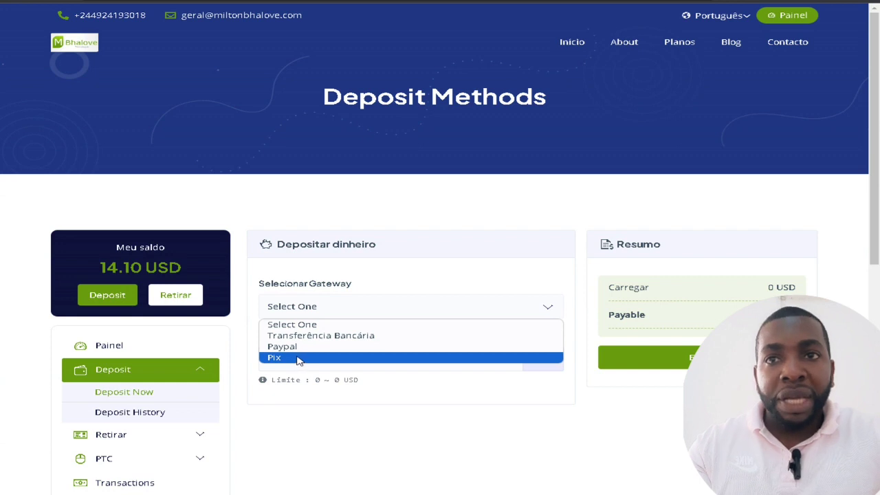
click(352, 338)
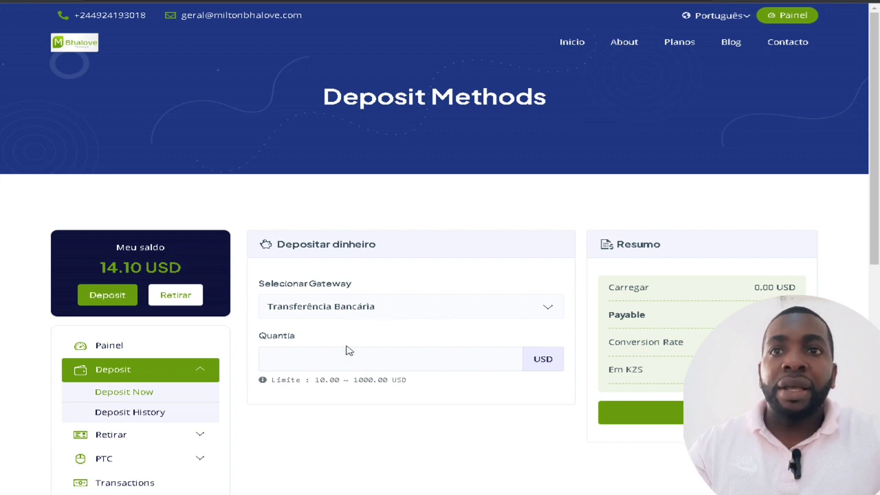
click(287, 350)
text(10)
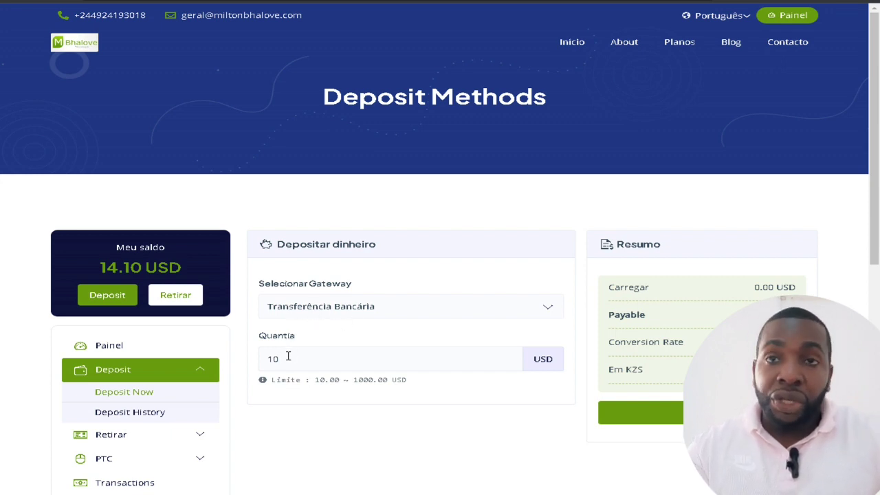
Step: Try Paypal and Pix as alternative gateways for the deposit
click(338, 311)
click(306, 347)
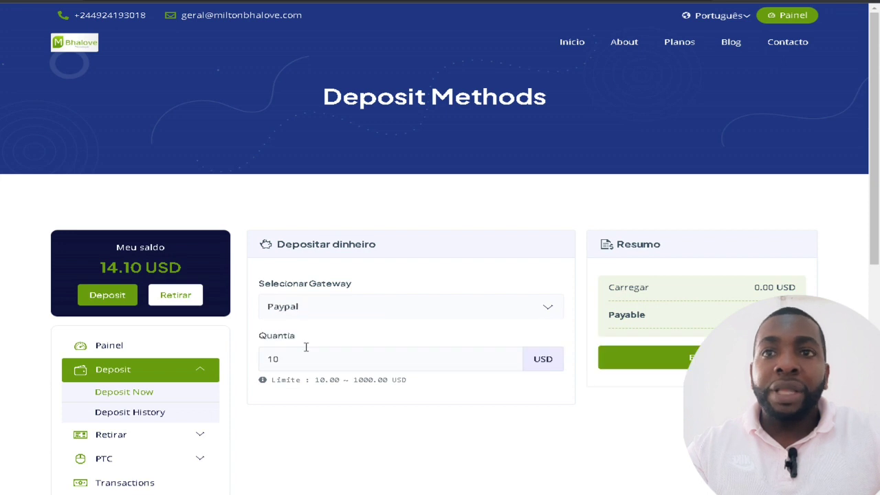
click(327, 317)
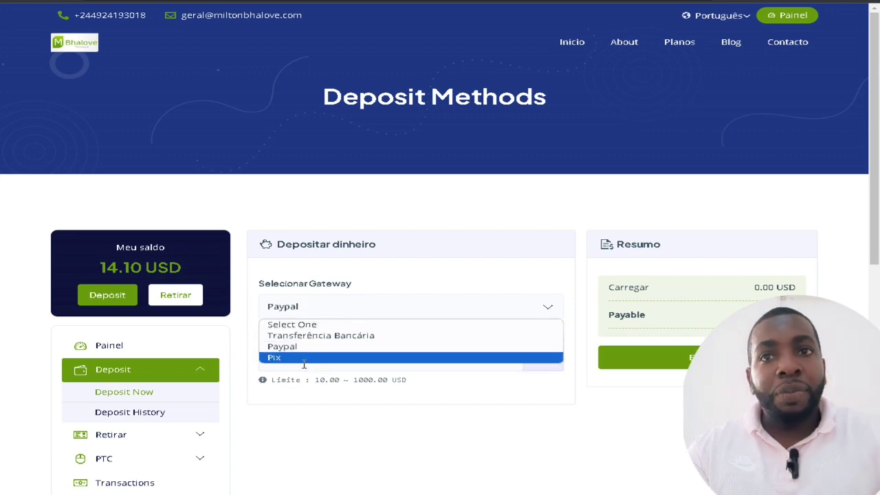
click(306, 358)
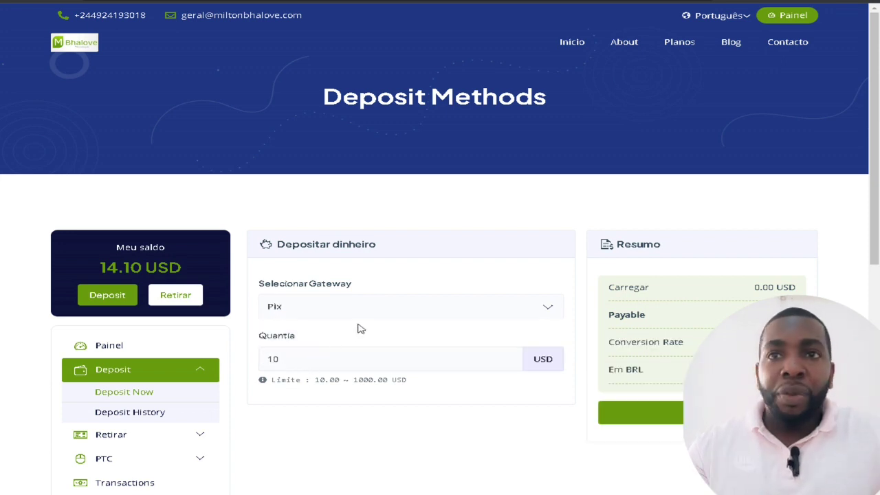
Step: Set the deposit gateway back to Transferência Bancária and submit the 10 USD deposit request
click(344, 310)
click(320, 335)
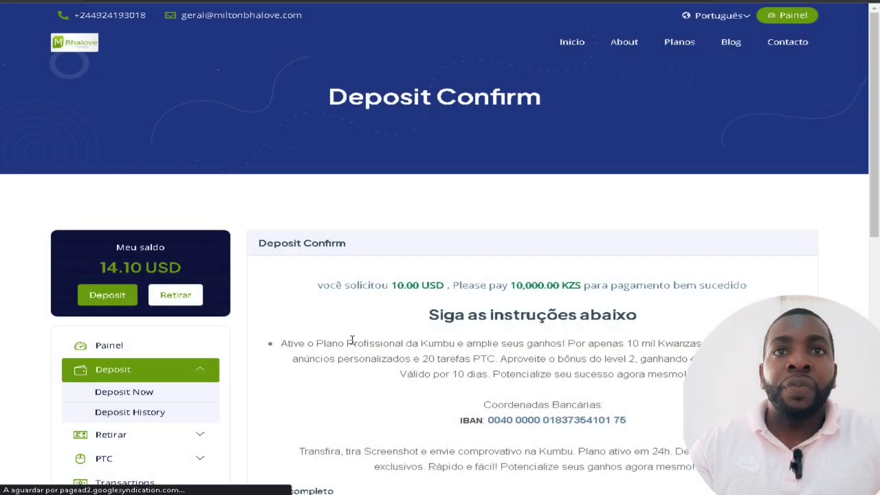
Step: Read the deposit confirmation instructions, covering the Professional plan description, the bank coordinates with IBAN, and how to send the payment proof
scroll(351, 339, down, 1)
drag(448, 266, 611, 265)
scroll(610, 267, down, 3)
drag(297, 125, 585, 125)
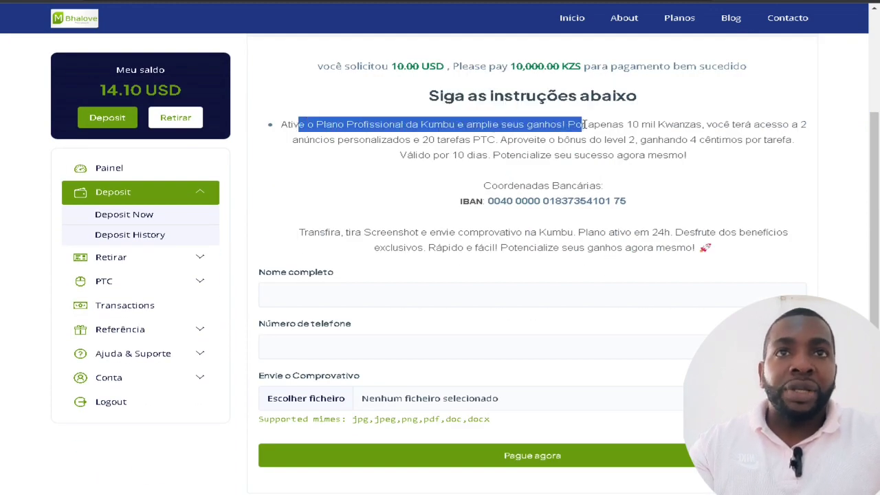
scroll(574, 186, down, 1)
drag(527, 131, 598, 142)
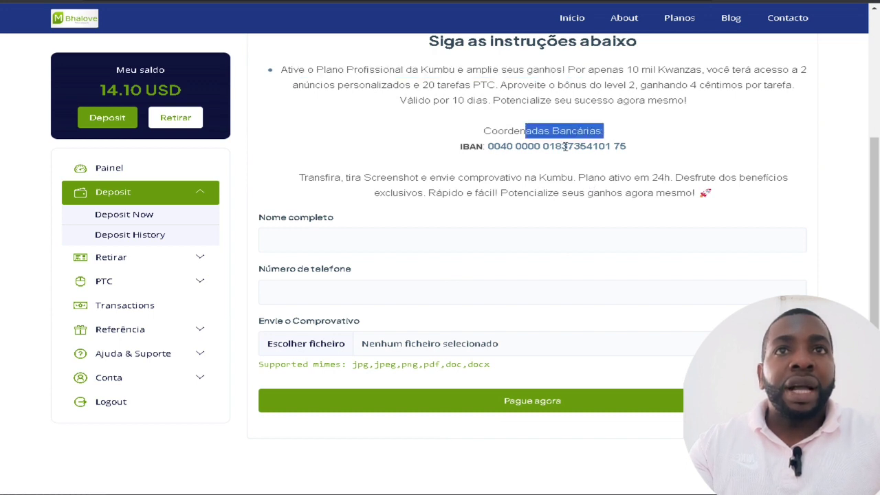
drag(487, 146, 674, 149)
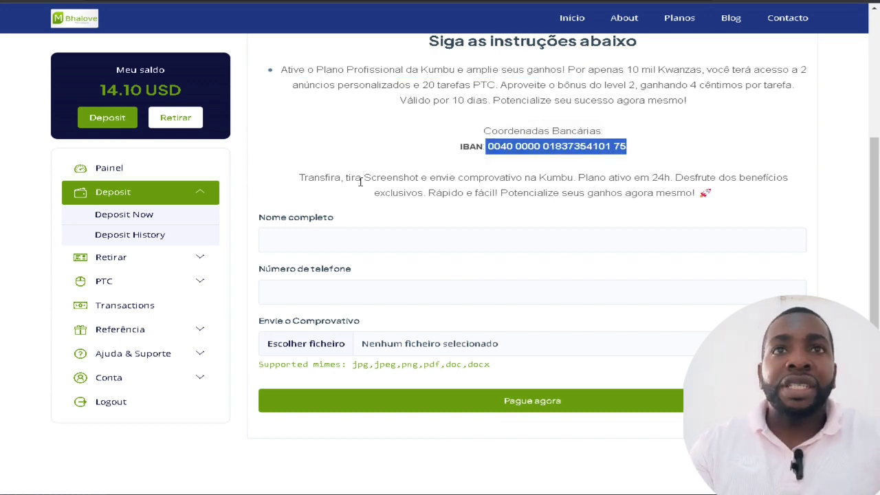
drag(308, 177, 573, 178)
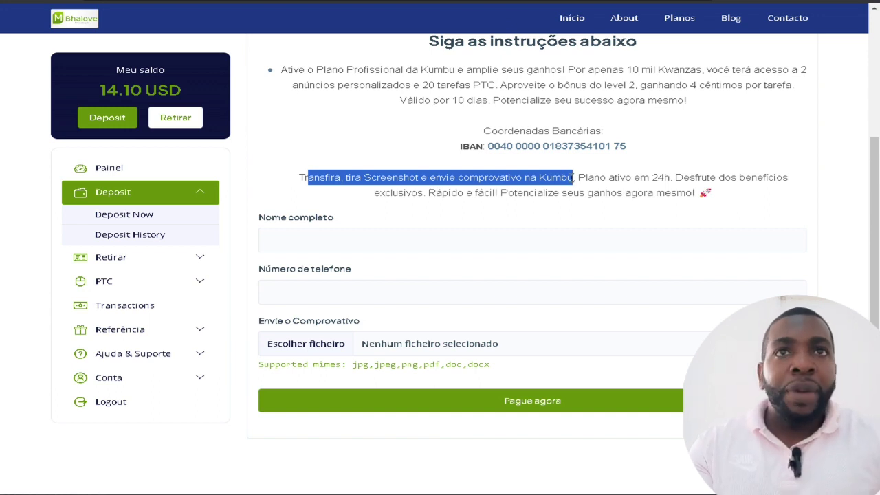
drag(507, 146, 612, 146)
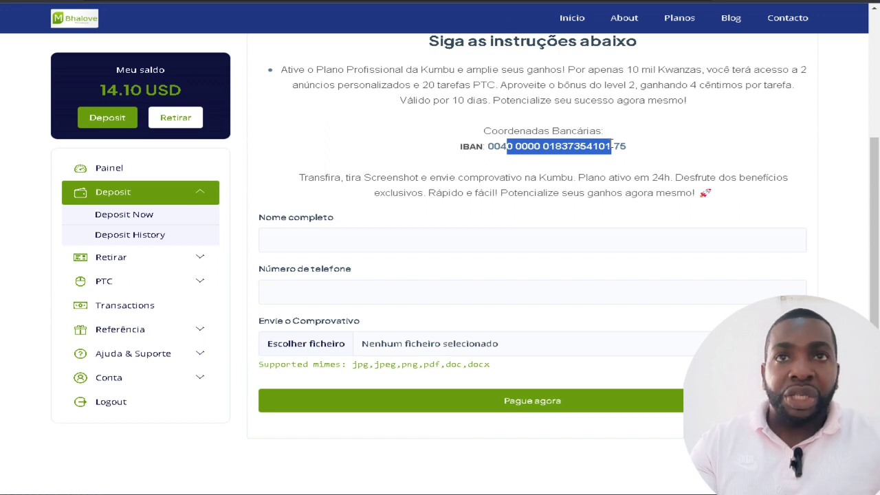
Step: Fill in the depositor's full name and phone number on the deposit confirmation form using the saved entries
click(281, 234)
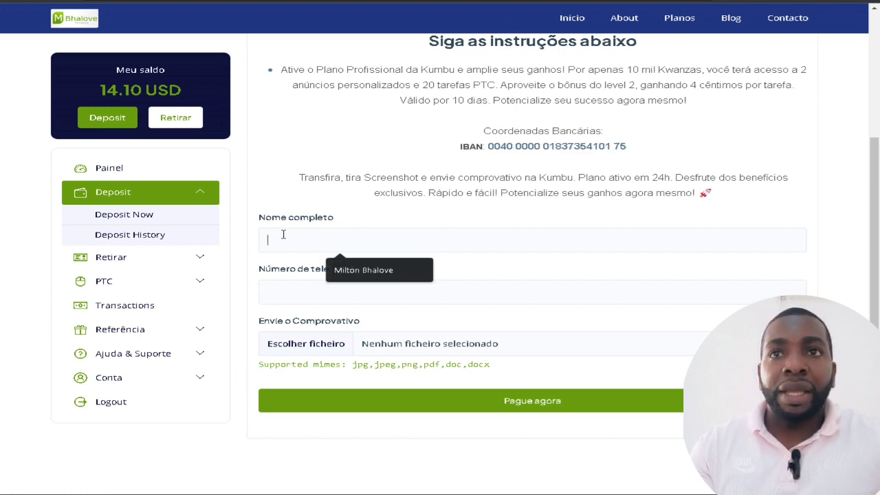
click(364, 271)
click(296, 300)
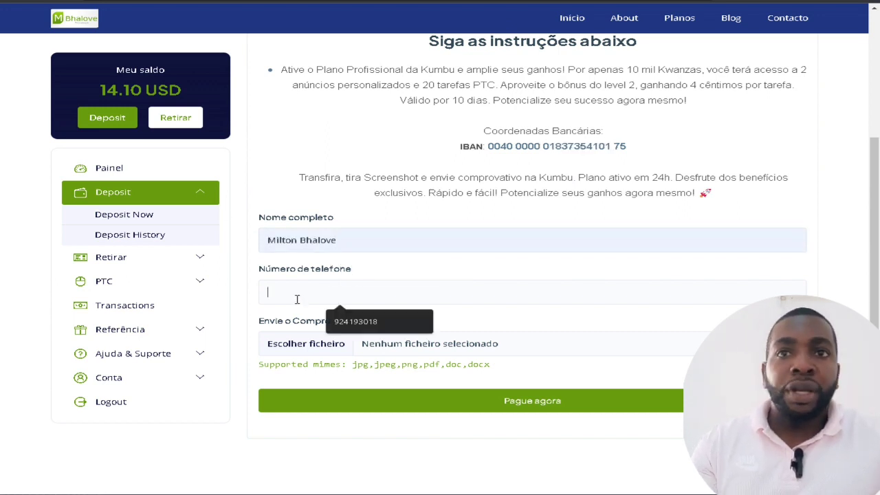
click(356, 327)
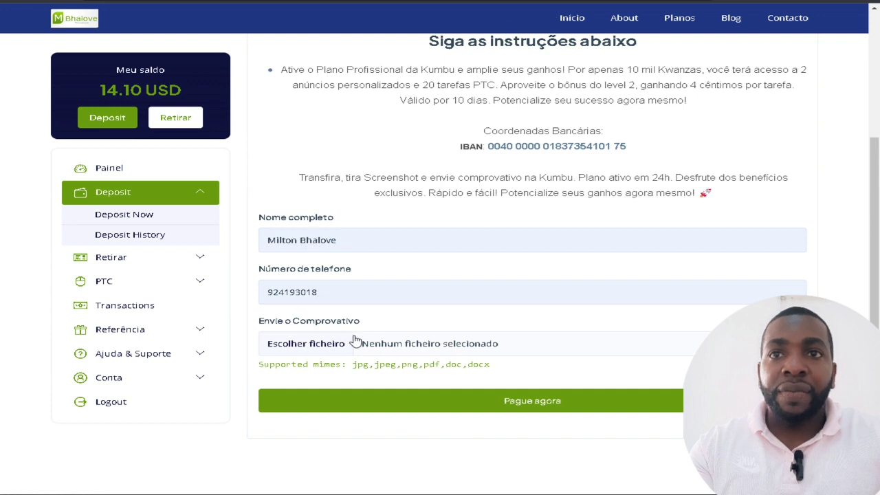
Step: Attach the file kumbu- attachments.jpg as the deposit's payment proof
click(326, 348)
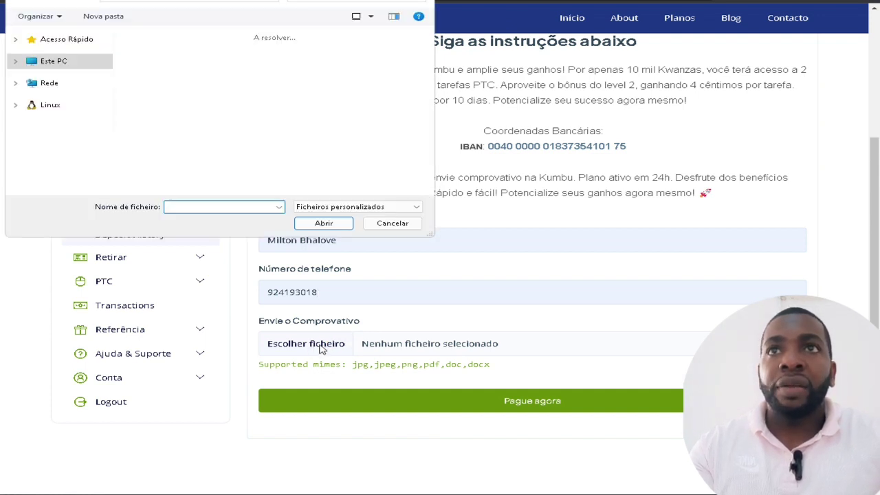
click(308, 156)
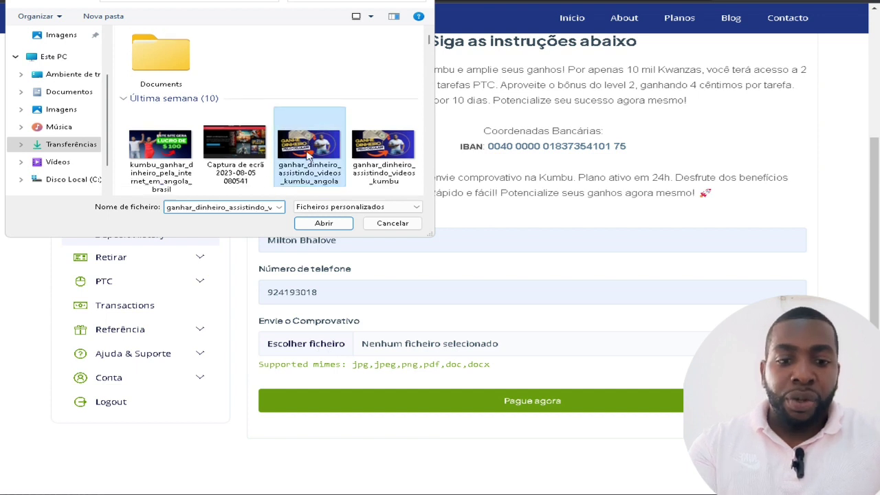
scroll(308, 157, down, 2)
click(396, 79)
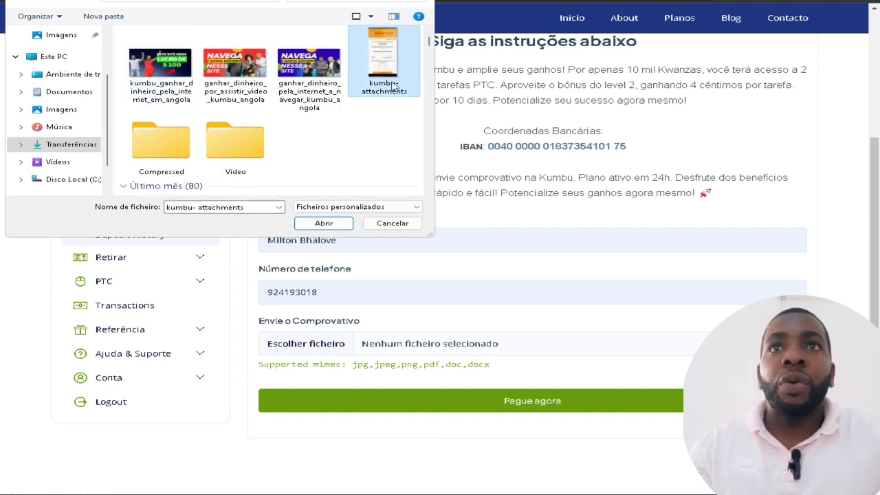
click(323, 223)
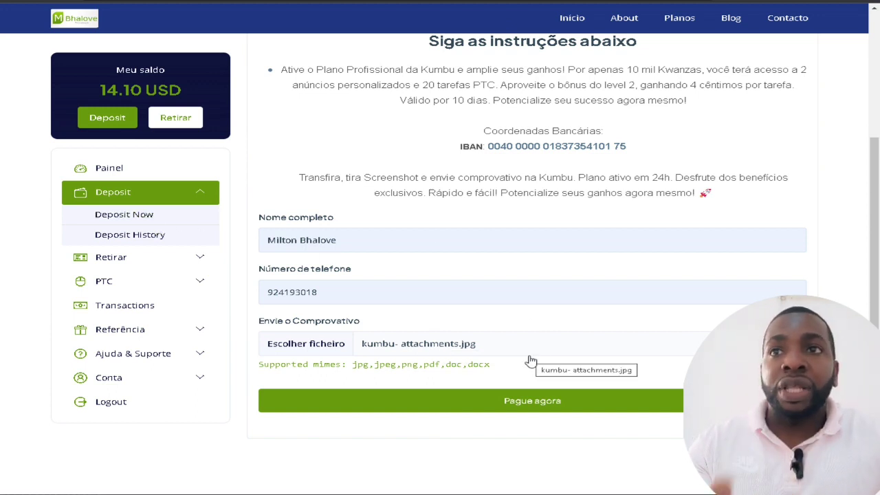
Step: Open the deposit history and examine the bank transfer's approval status, approval time and converted amount in KZS
click(130, 239)
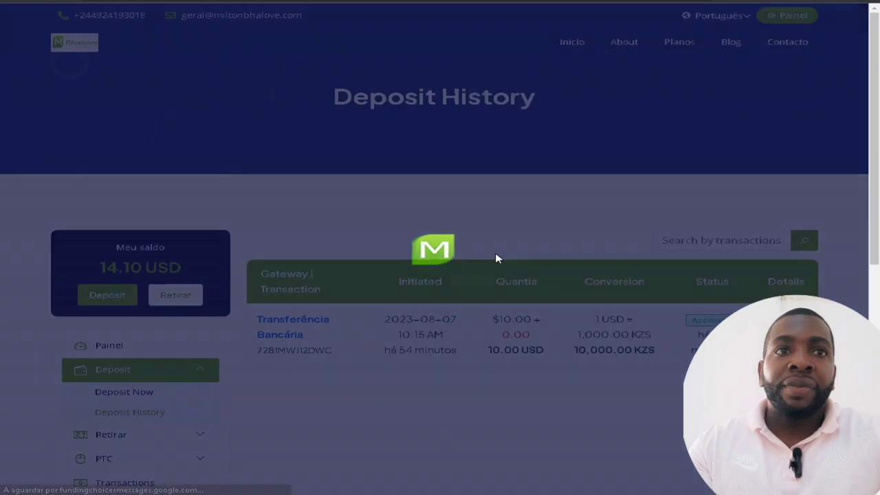
scroll(579, 319, down, 2)
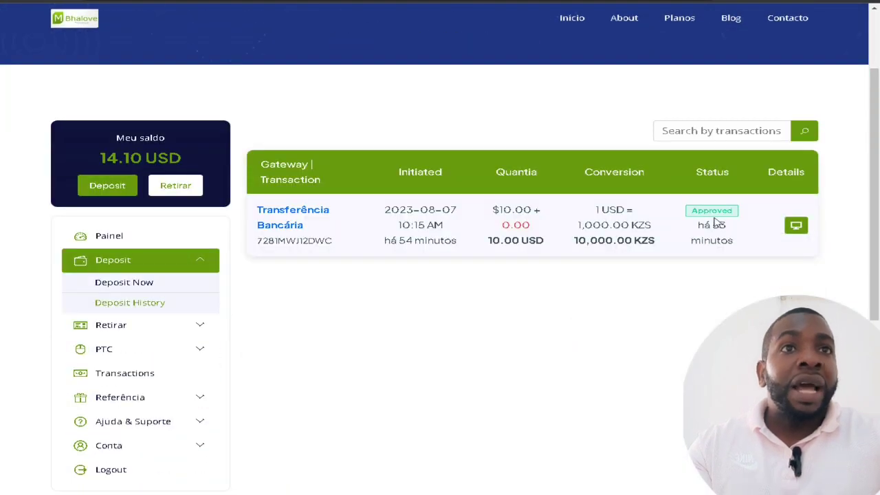
drag(736, 235, 736, 244)
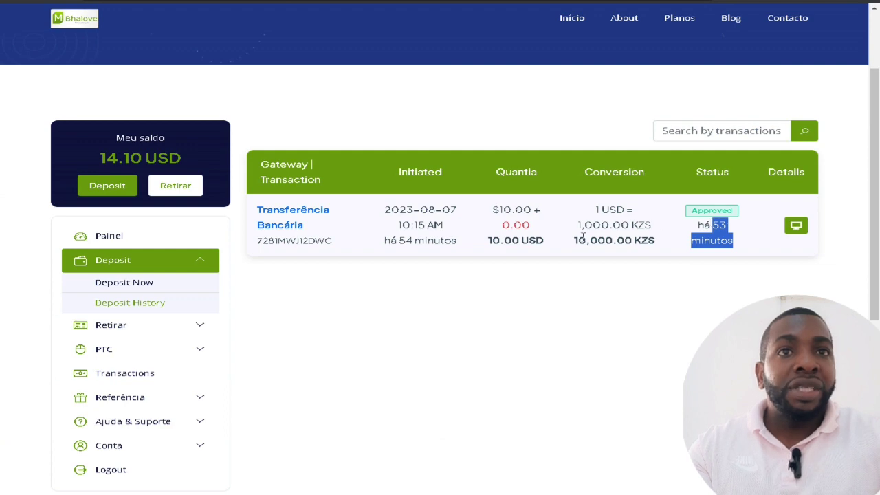
drag(574, 244, 576, 240)
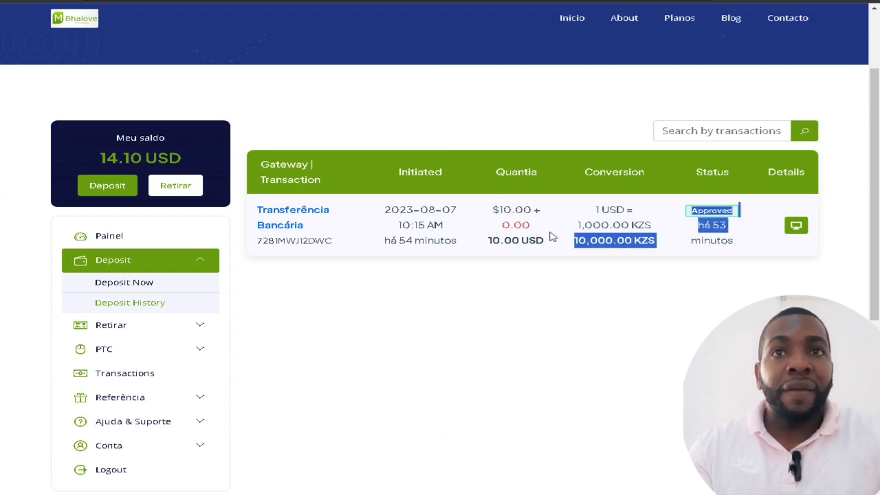
Step: Open the transactions list and compare the amount credited by the deposit with the amount of the latest bonus entry
scroll(172, 367, down, 2)
click(157, 274)
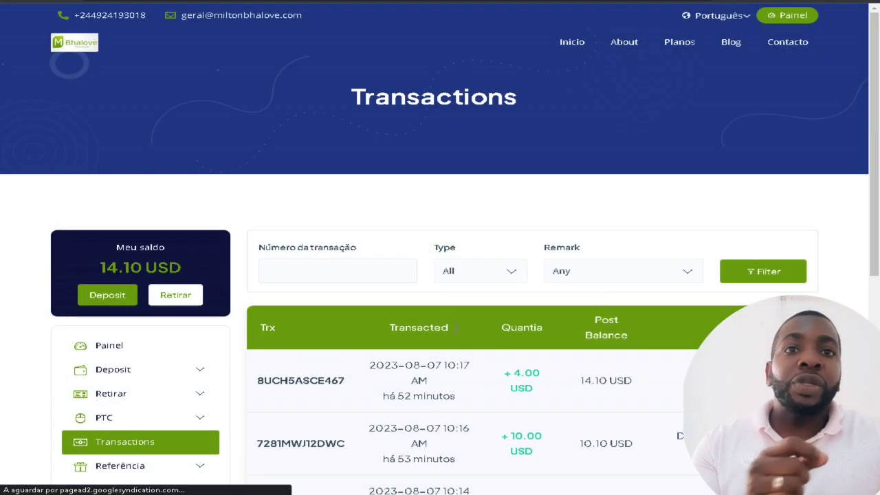
scroll(499, 350, down, 1)
drag(510, 381, 525, 404)
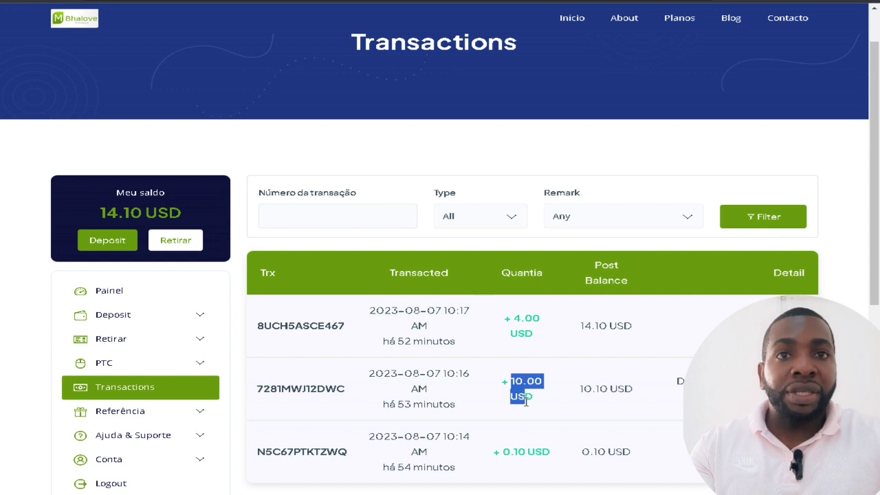
drag(515, 313, 535, 337)
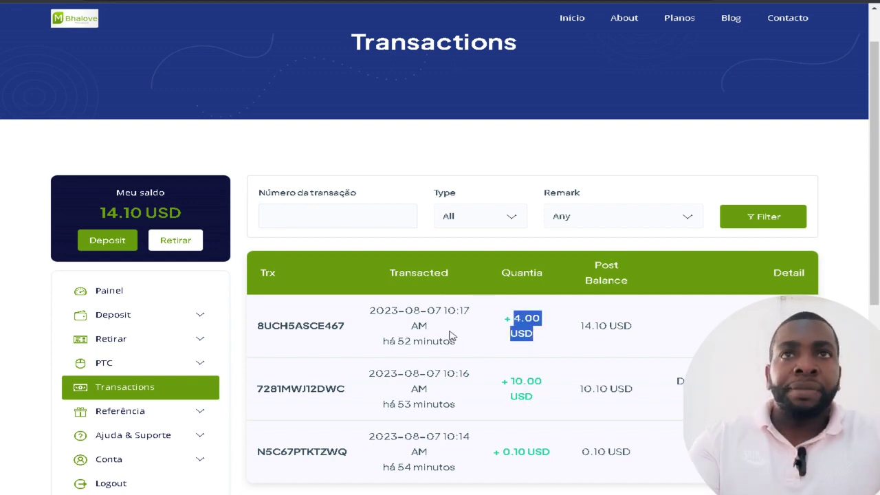
Step: Subscribe to the Profissional plan on the plans page, paying the 10.00 USD from the Deposit Wallet
scroll(363, 259, up, 1)
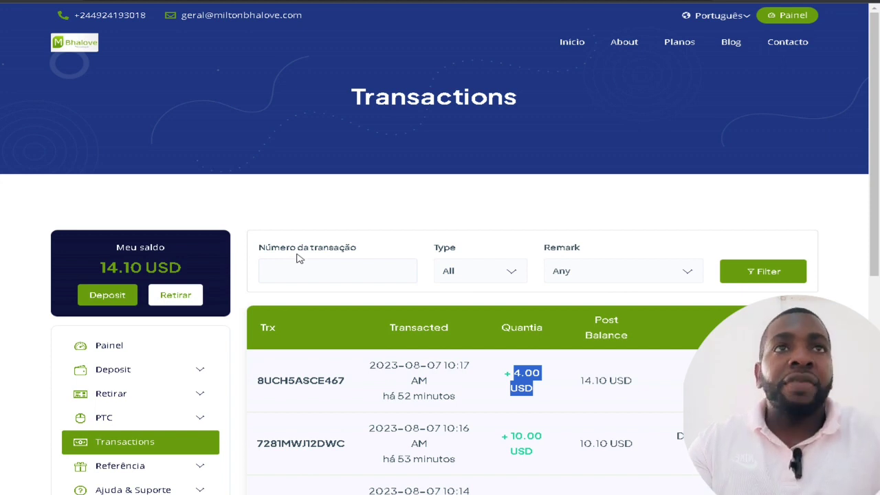
click(688, 43)
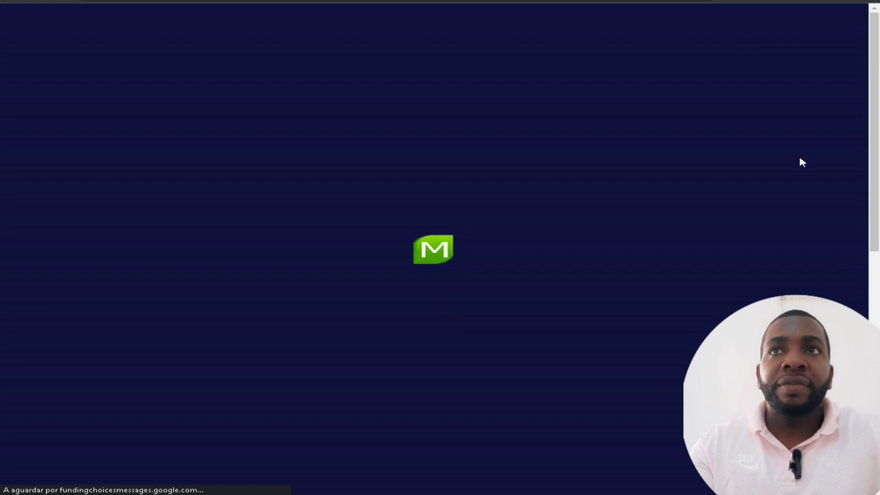
scroll(801, 160, down, 3)
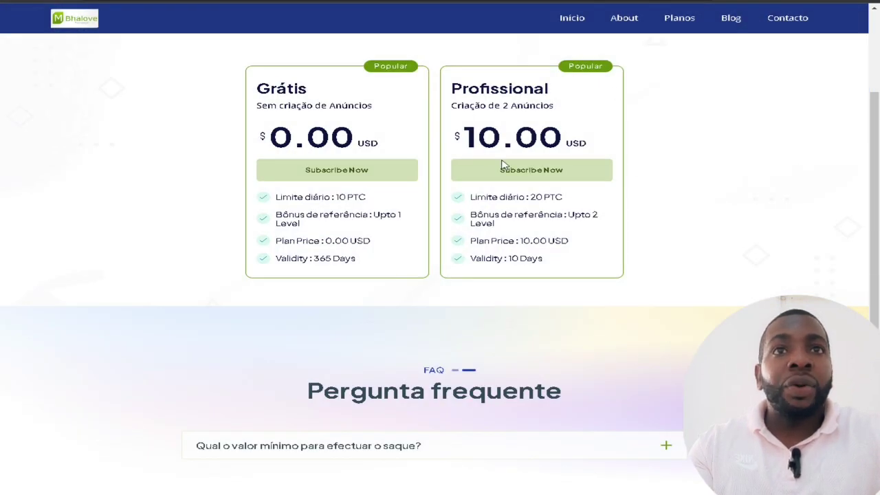
click(535, 175)
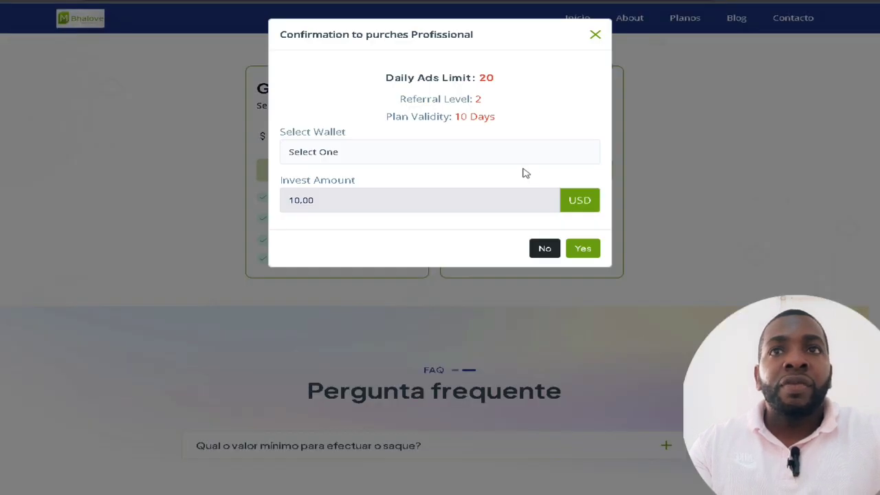
click(512, 154)
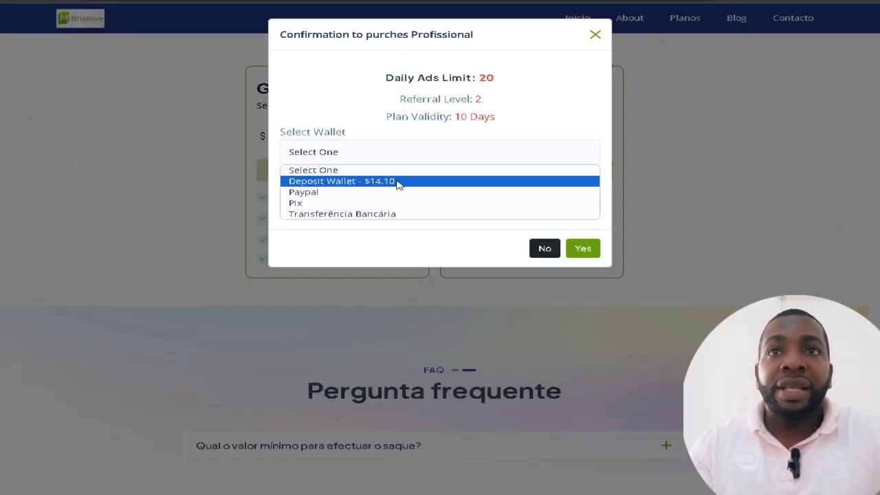
click(371, 182)
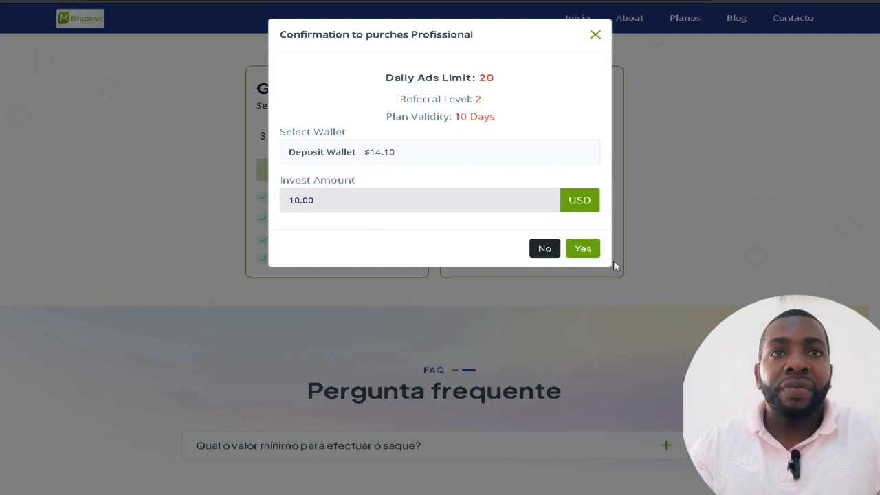
click(591, 253)
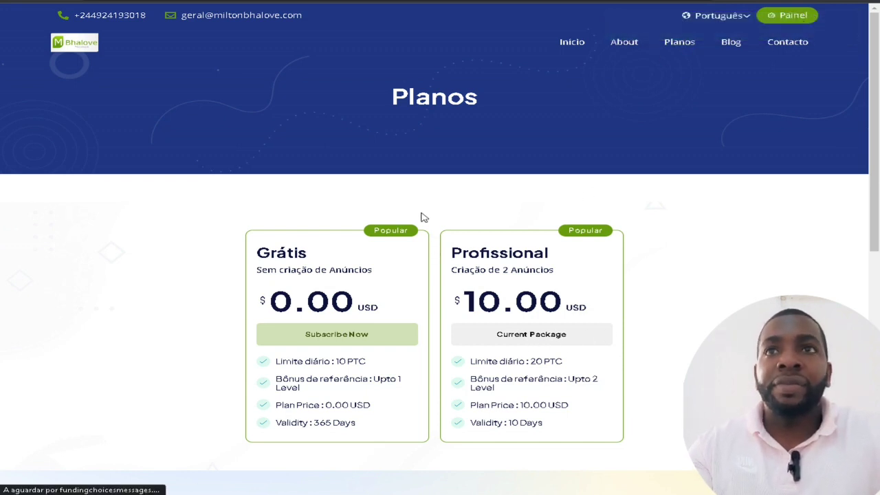
Step: Open the account dashboard and check the remaining balance and the active plan under My Plan
key(F5)
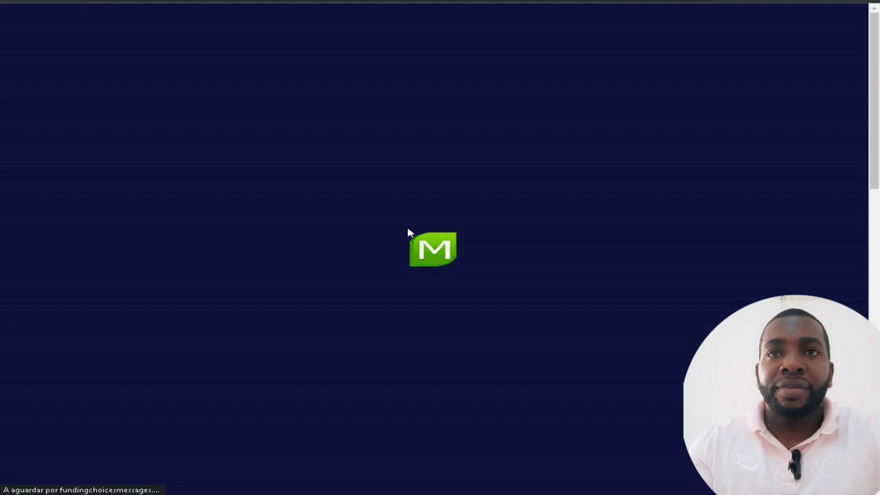
scroll(409, 231, down, 2)
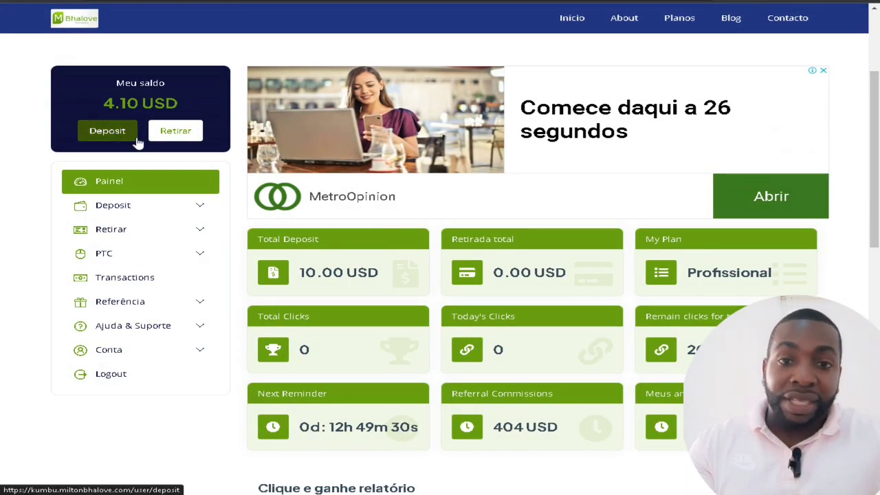
scroll(438, 201, down, 1)
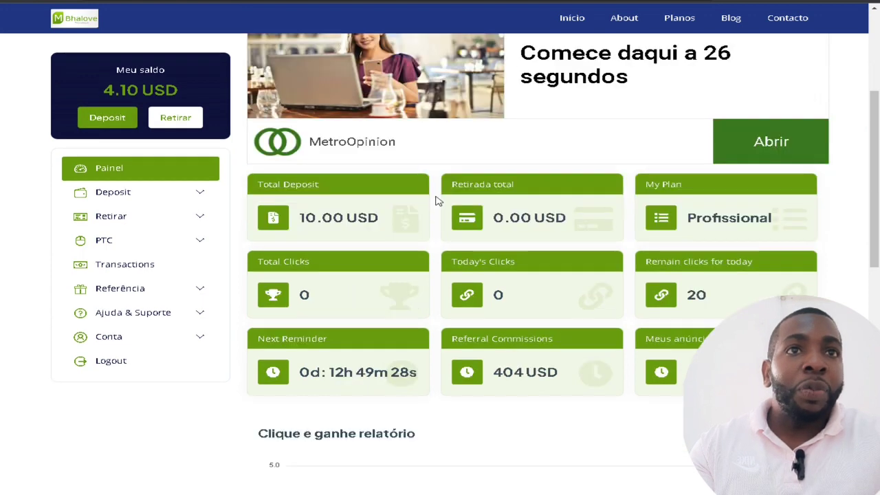
triple_click(712, 190)
drag(693, 218, 770, 218)
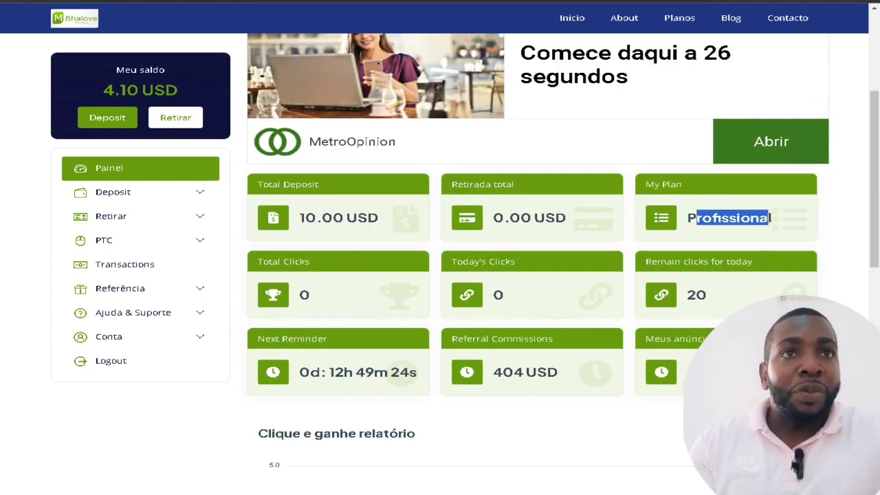
drag(703, 211, 790, 222)
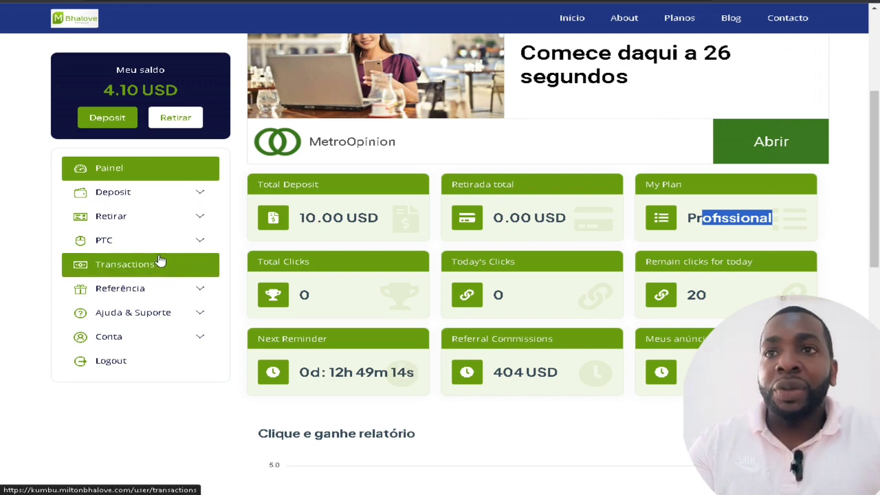
Step: Open the Referred Users page and select the account's referral link
click(173, 297)
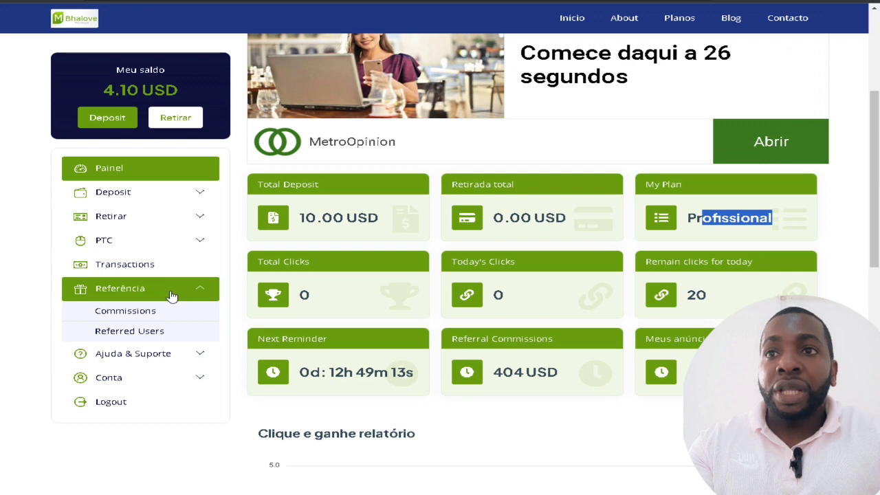
click(148, 333)
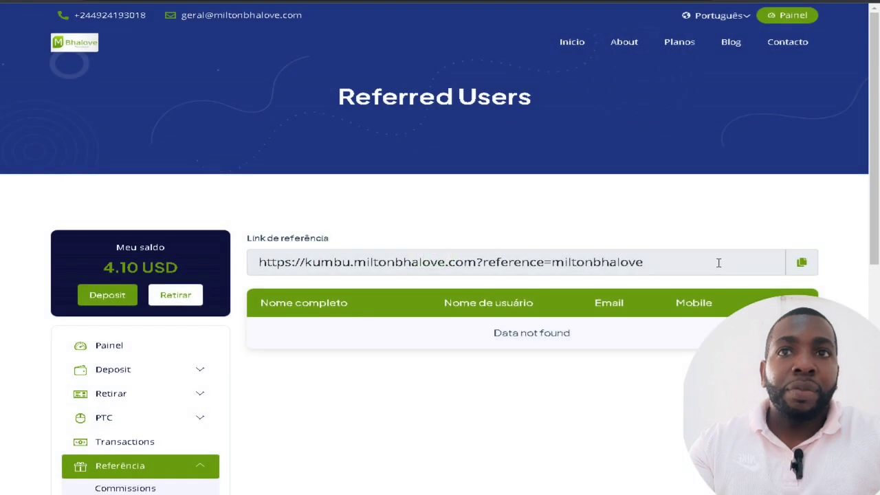
drag(719, 261, 264, 271)
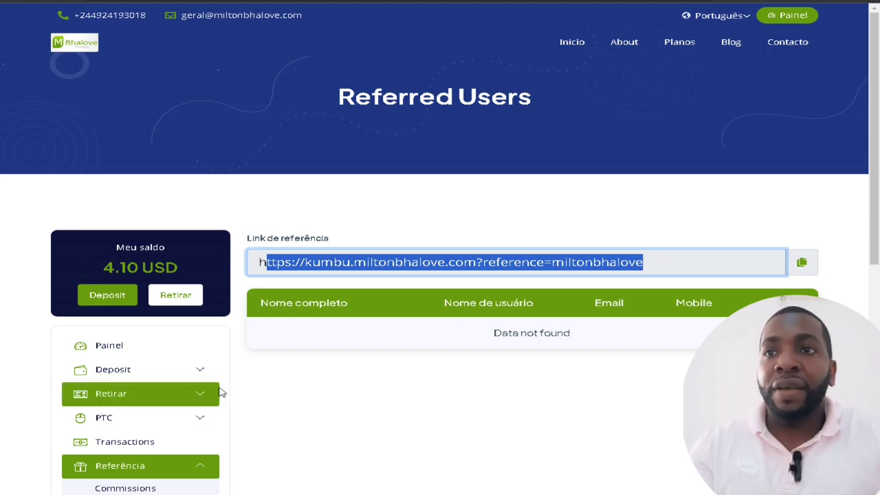
Step: Open the PTC ads list and review the available ads with their duration and reward per view
scroll(220, 392, down, 2)
click(194, 315)
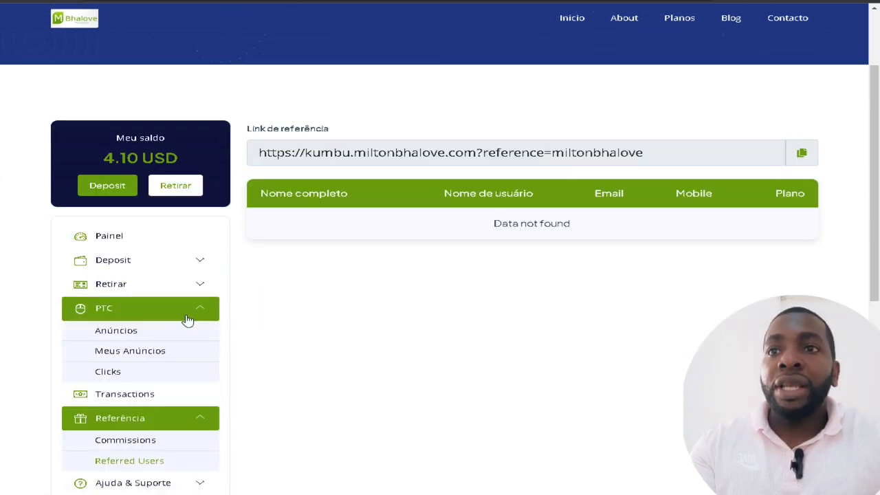
click(132, 333)
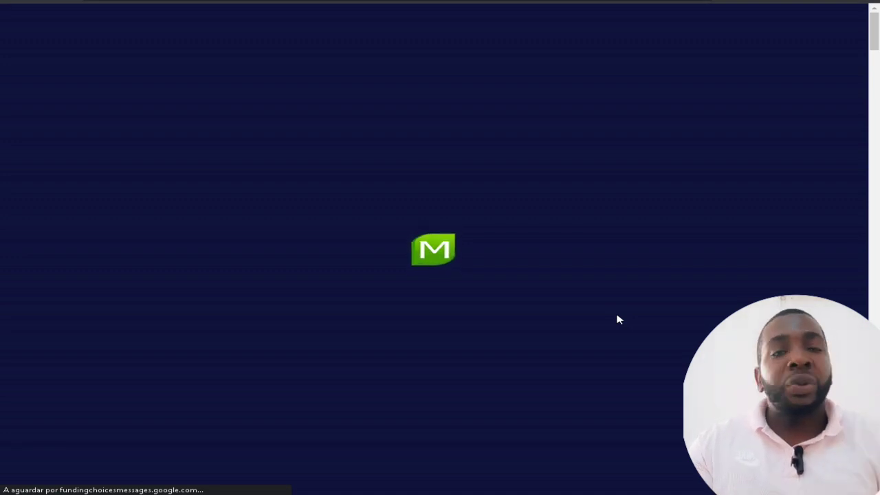
scroll(657, 314, down, 3)
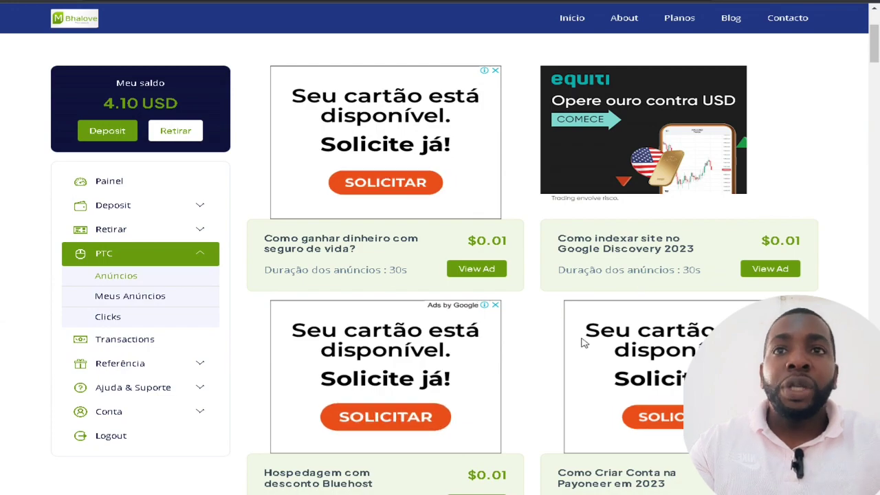
scroll(530, 459, down, 10)
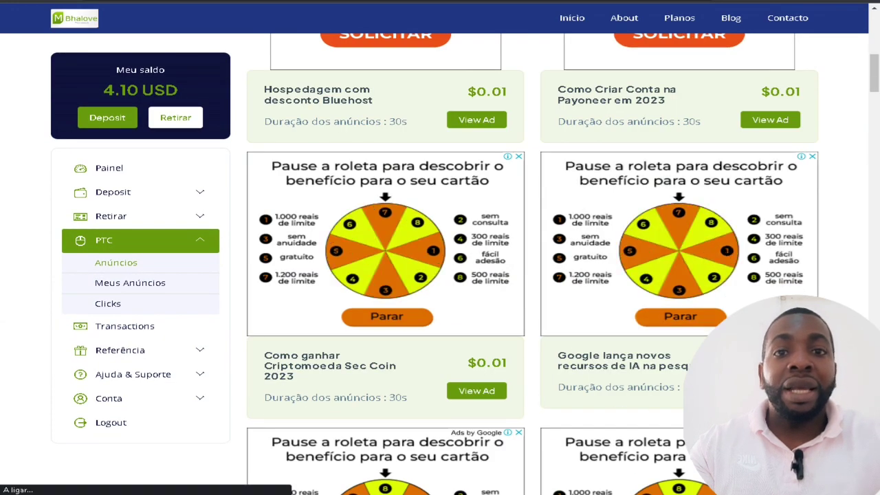
scroll(533, 275, down, 6)
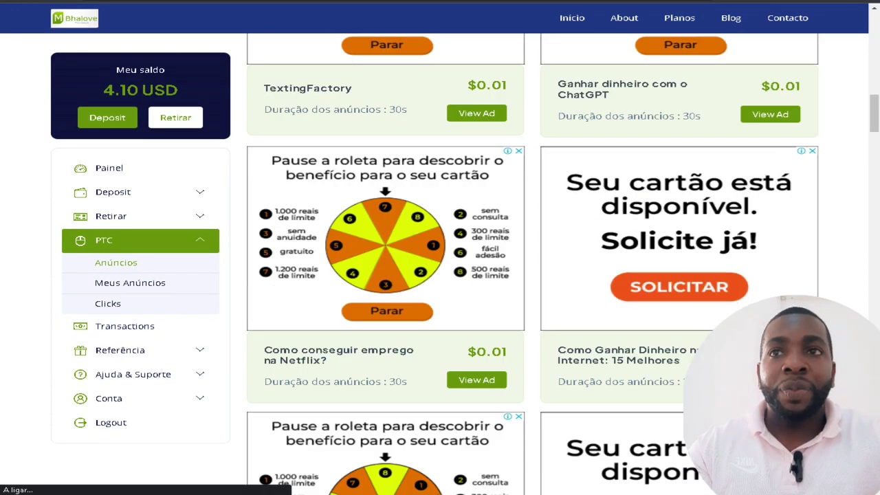
scroll(467, 409, down, 4)
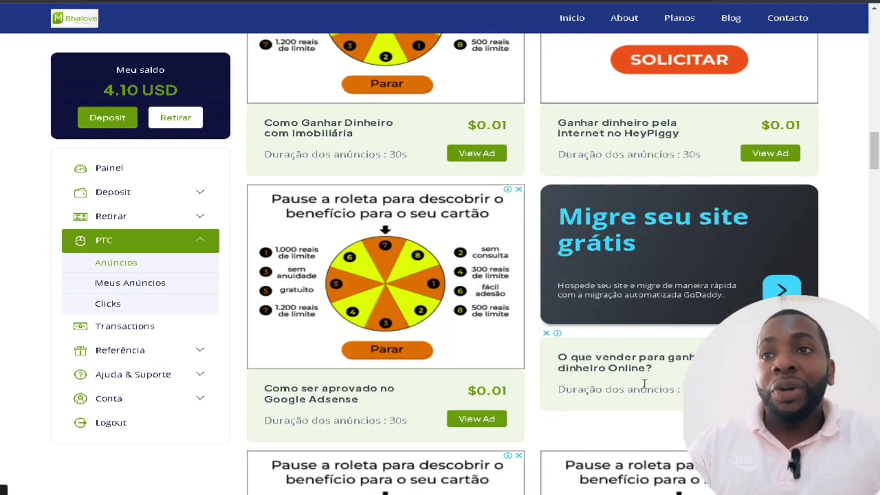
Step: Open the list of the account's own PTC ads and start creating a new ad
click(127, 287)
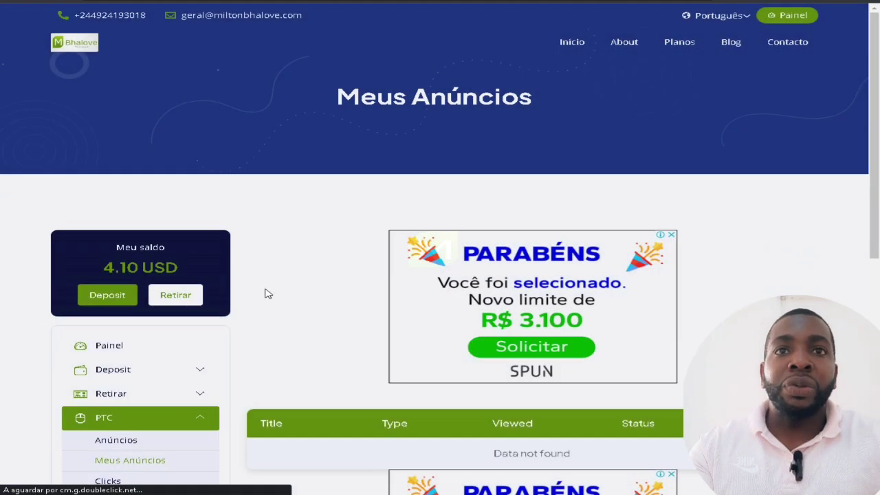
scroll(268, 292, down, 3)
scroll(272, 294, down, 1)
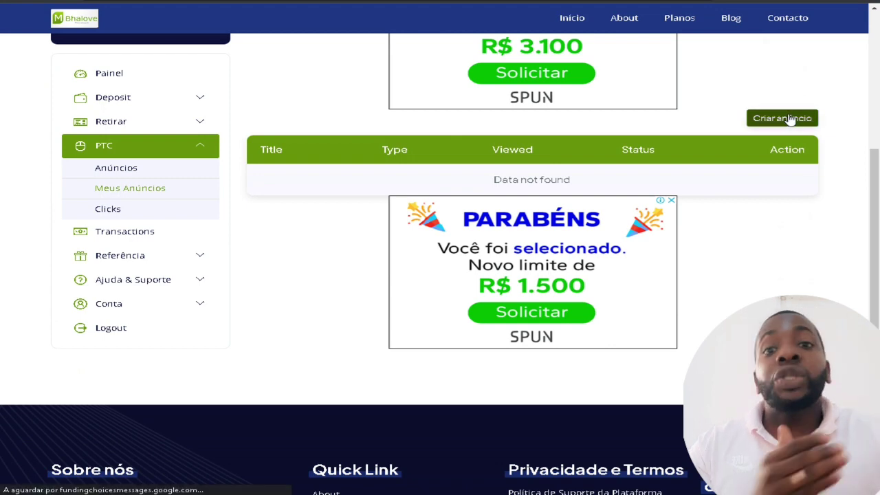
click(756, 130)
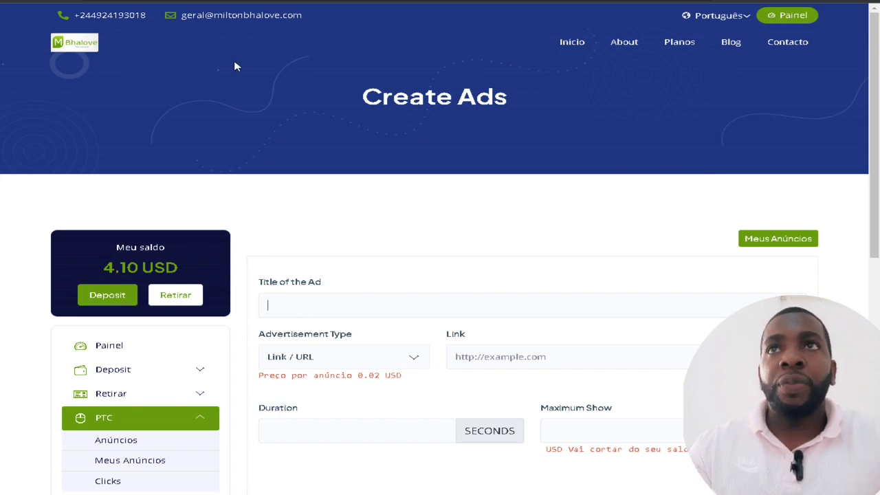
Step: Open YouTube in a new incognito window
key(ctrl+shift+n)
text(youtube.com)
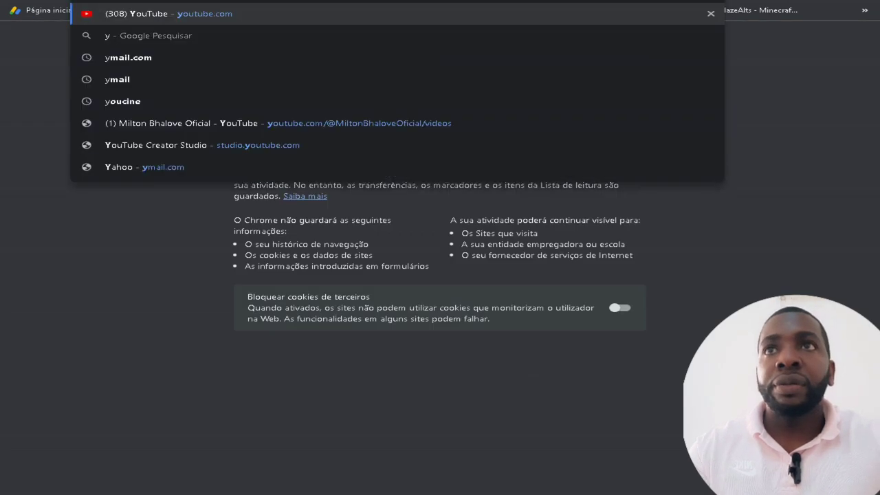
click(206, 14)
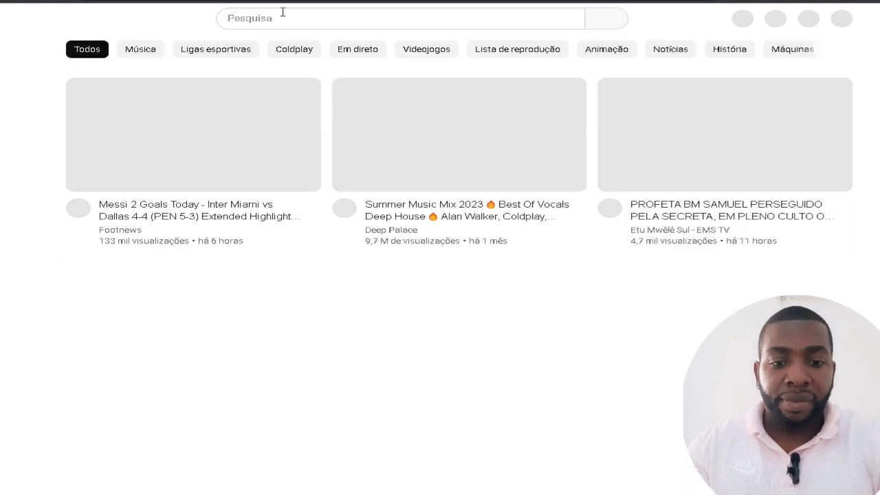
Step: Search YouTube for "milton bhalove" and open the Milton Bhalove Oficial channel
click(283, 12)
text(milton bha)
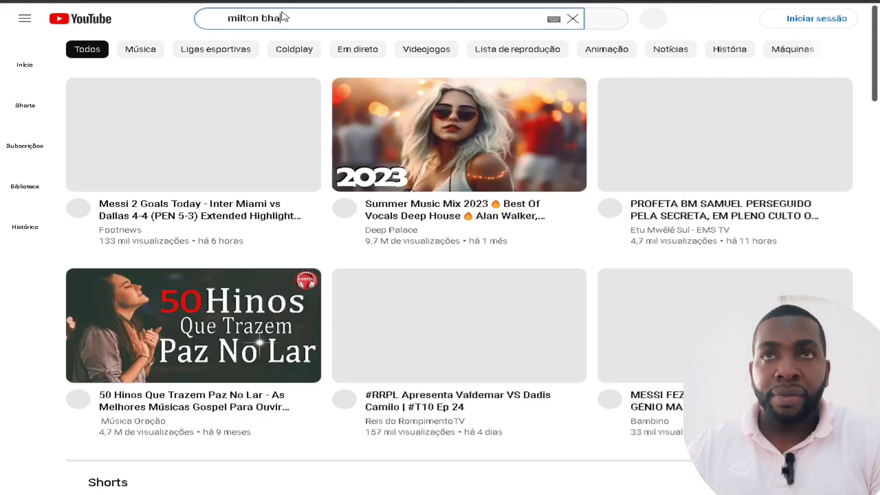
text(lave)
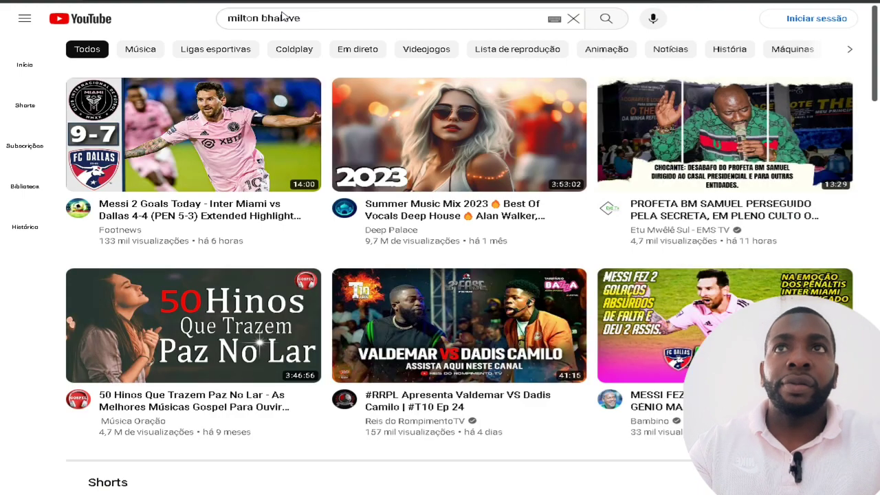
key(Return)
scroll(442, 116, down, 4)
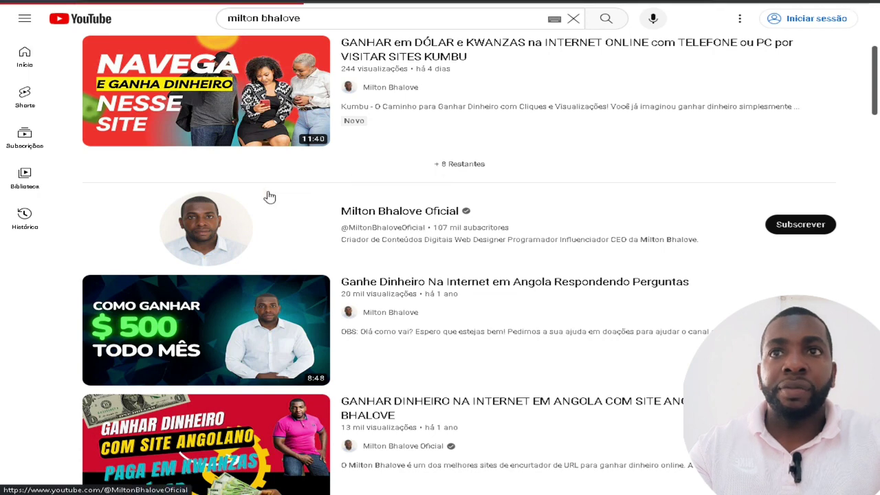
click(269, 197)
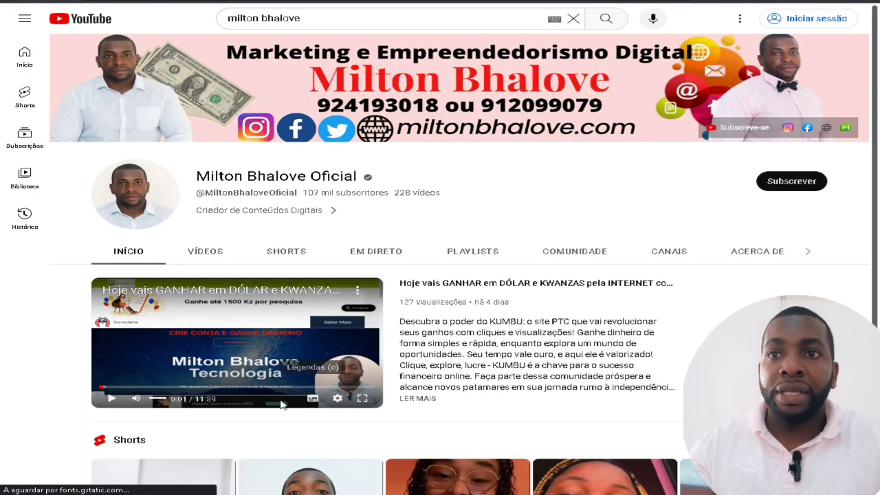
Step: Open the channel's featured KUMBU video, pause it and copy its share link
click(238, 316)
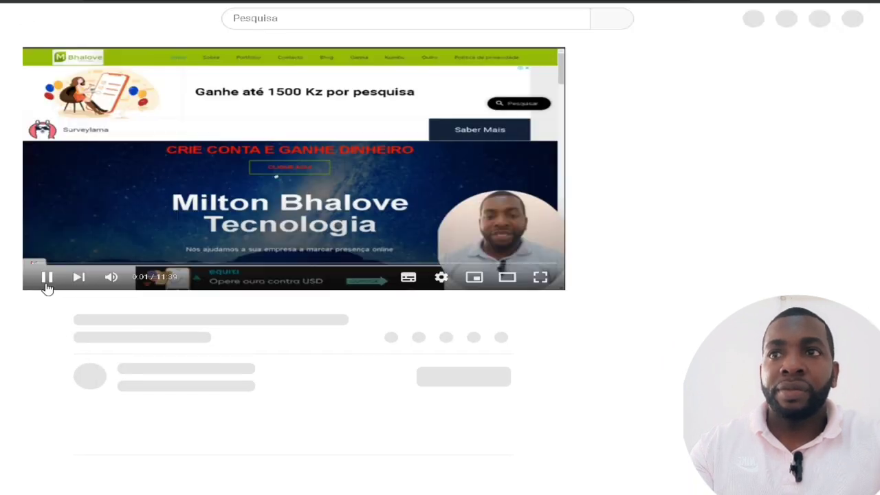
click(47, 281)
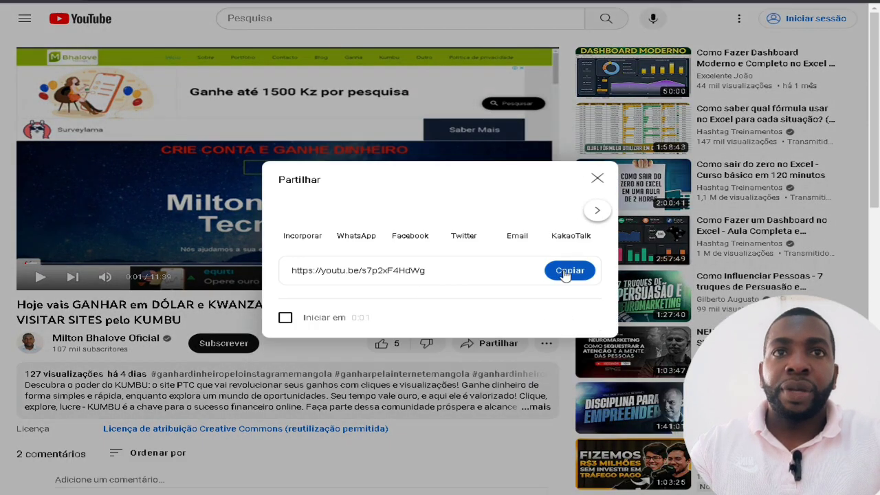
click(569, 270)
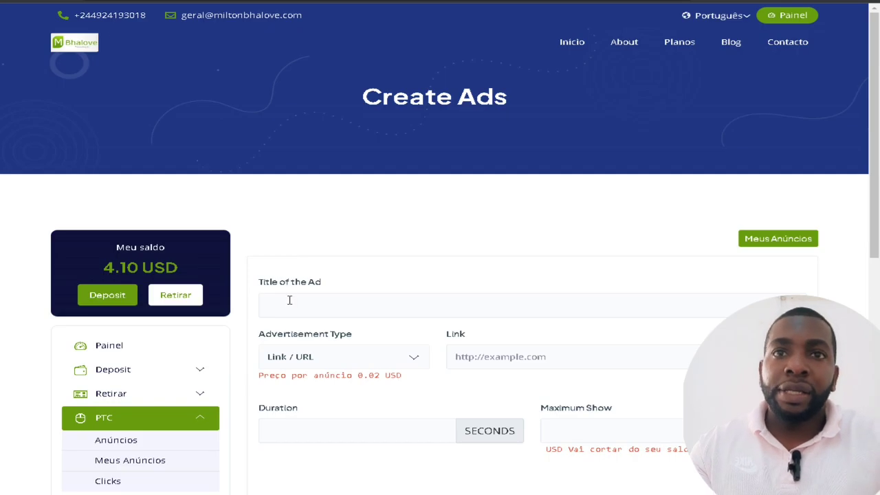
Step: Title the new ad "Kumbu" and set its advertisement type to Youtube Embeded Link
text(Kumbu)
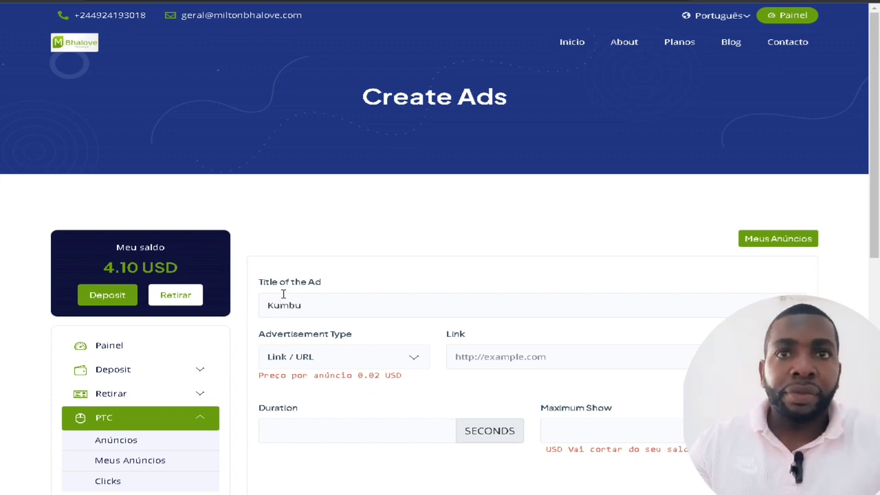
scroll(392, 295, down, 1)
click(415, 304)
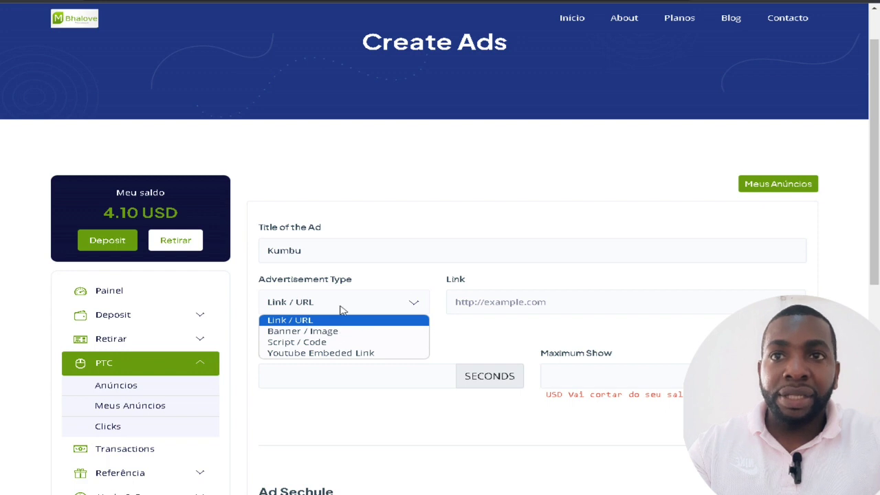
click(351, 353)
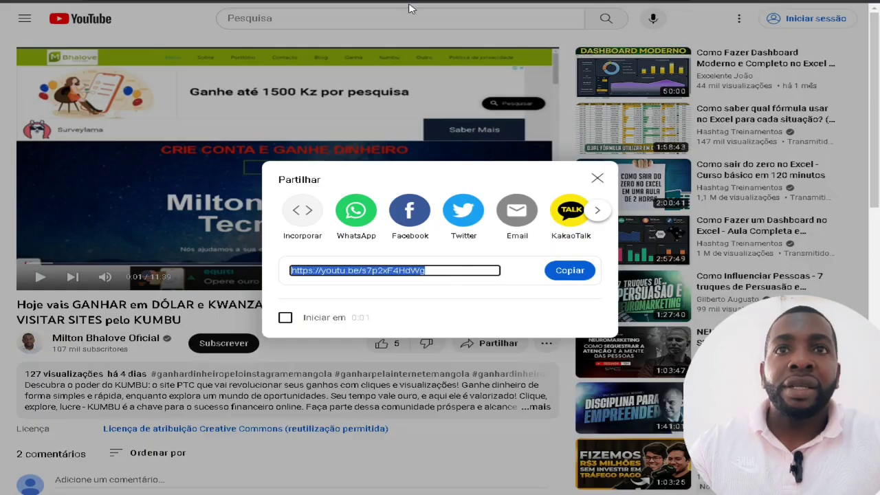
click(309, 219)
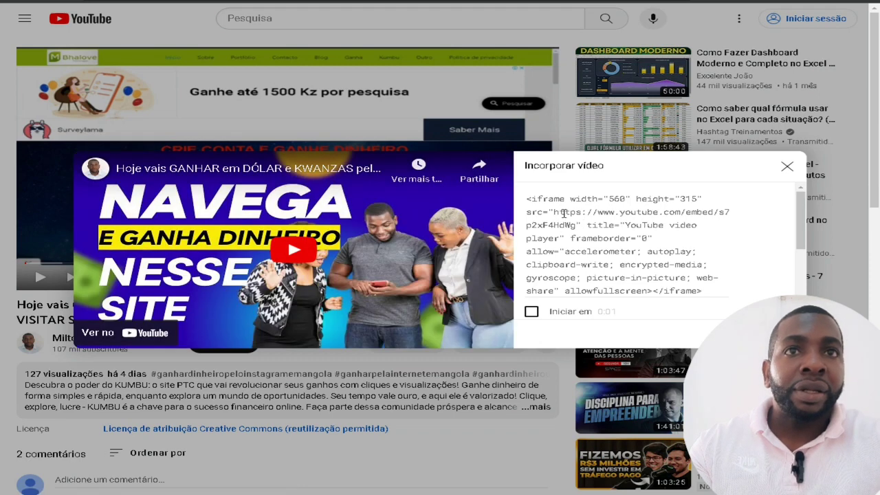
drag(556, 212, 576, 226)
key(ctrl+c)
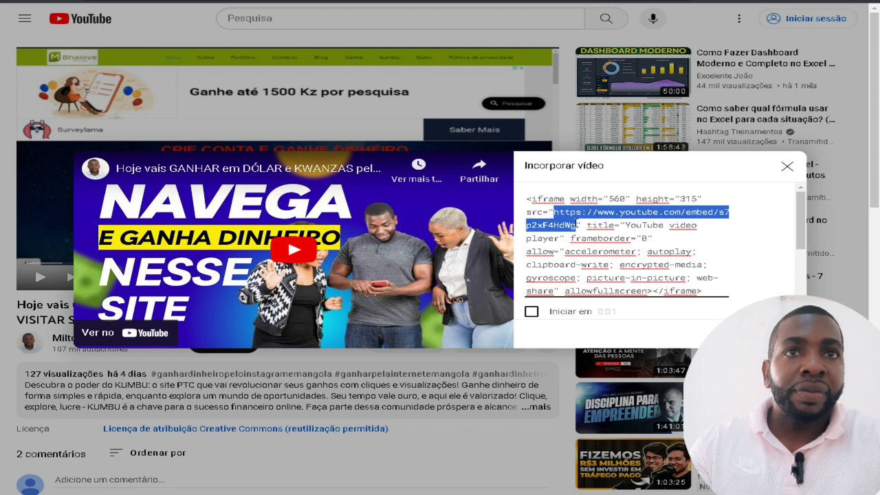
right_click(671, 213)
click(535, 252)
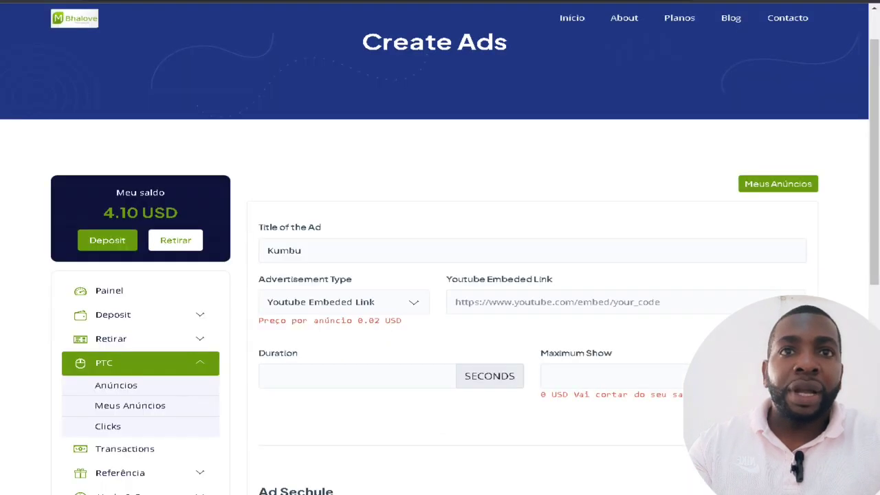
Step: Paste the embed address as the ad's YouTube link and set the duration to 30 seconds and the maximum show to 100 times
click(581, 302)
key(ctrl+v)
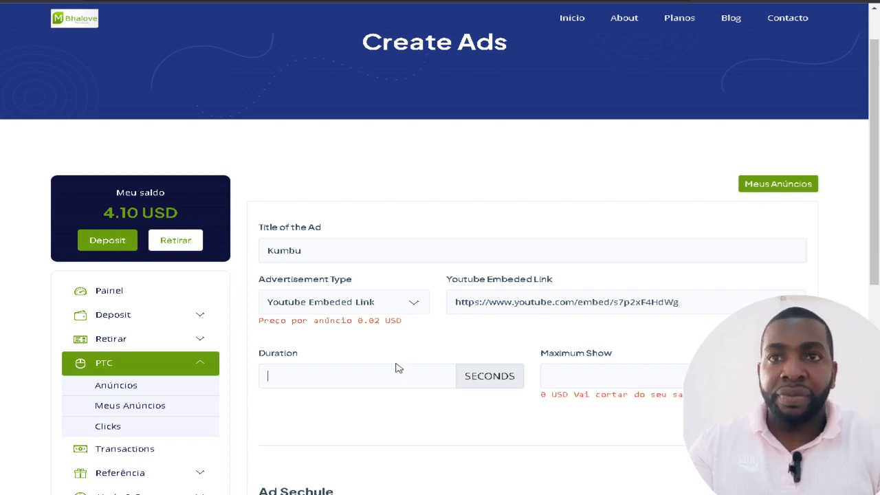
text(30)
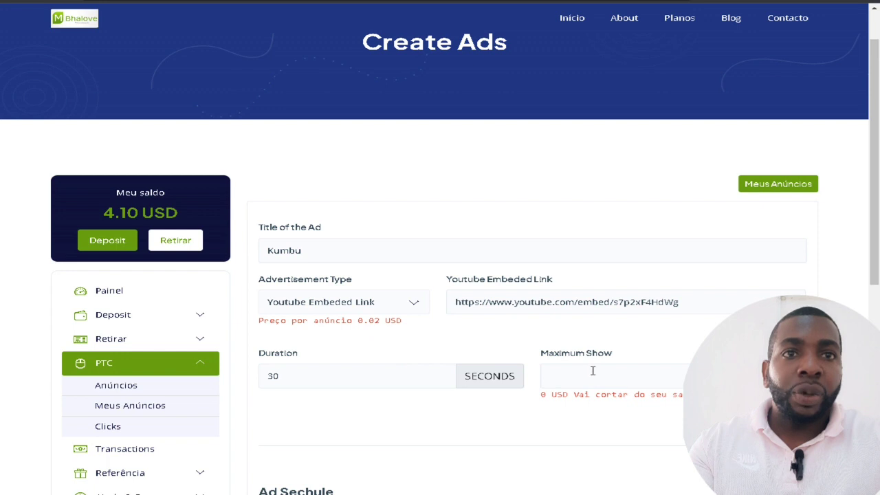
text(100)
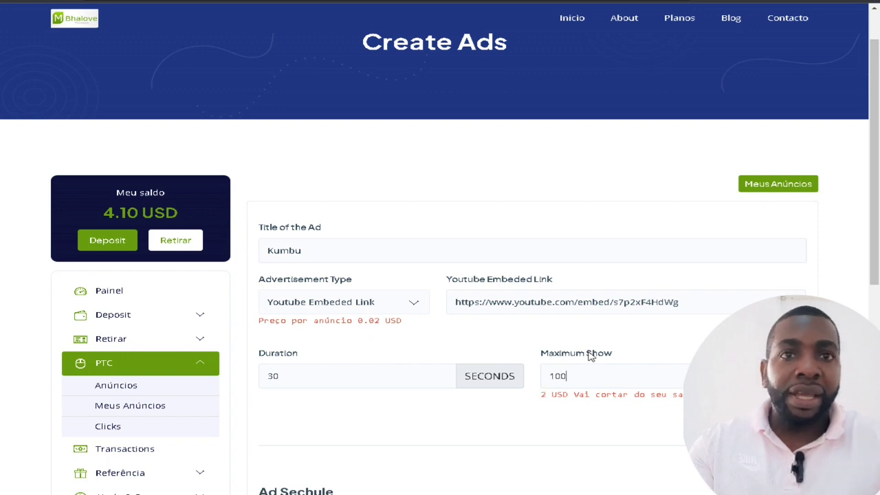
Step: Check the amount deducted from the balance for the ad and submit the ad
scroll(589, 356, down, 2)
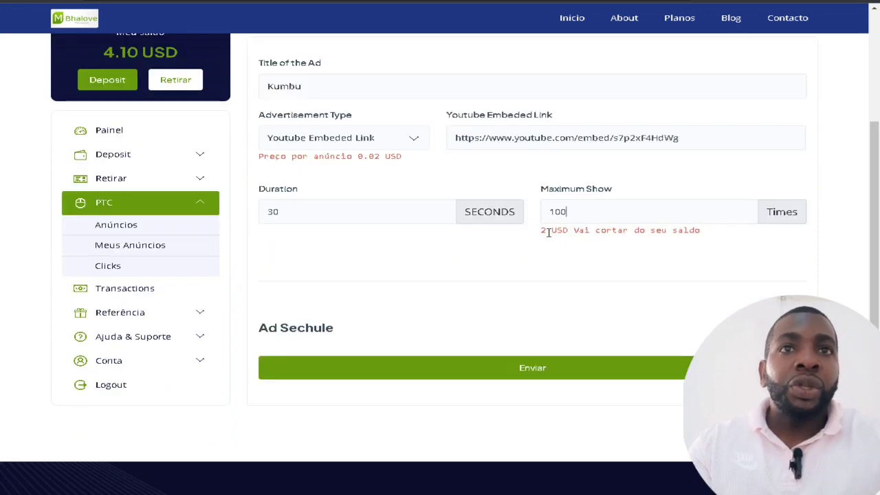
drag(539, 234, 713, 237)
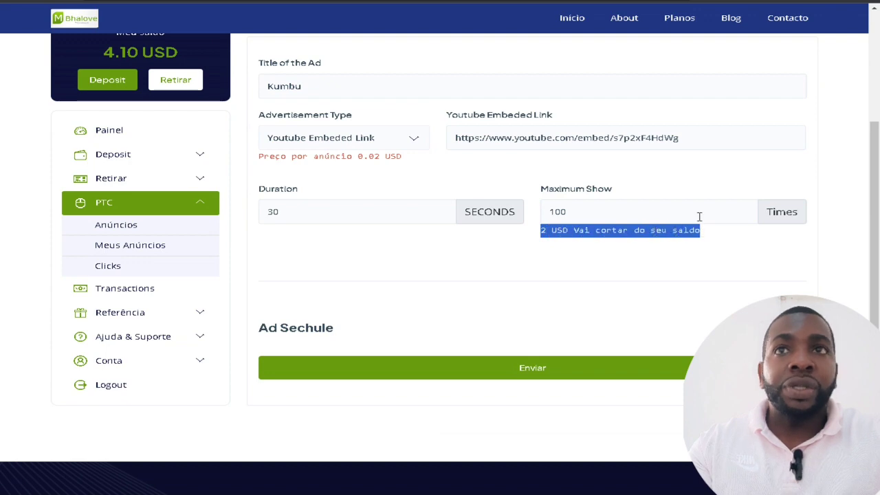
scroll(398, 308, up, 1)
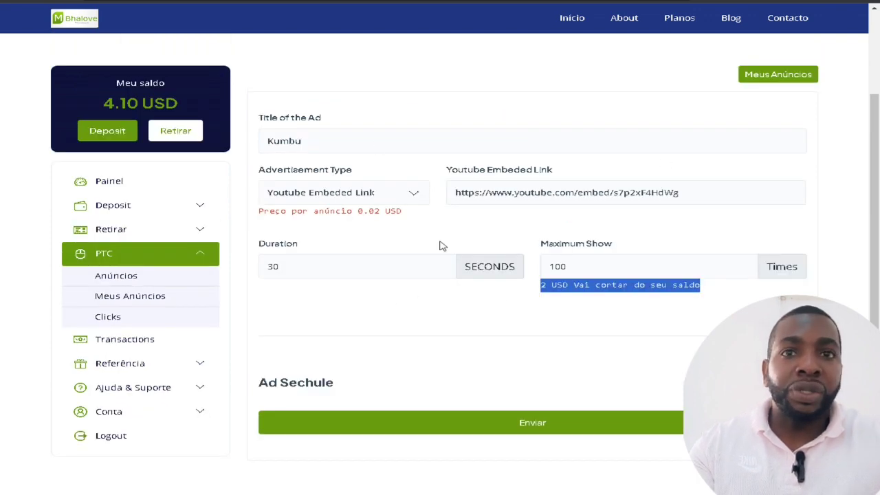
scroll(659, 325, down, 2)
click(529, 316)
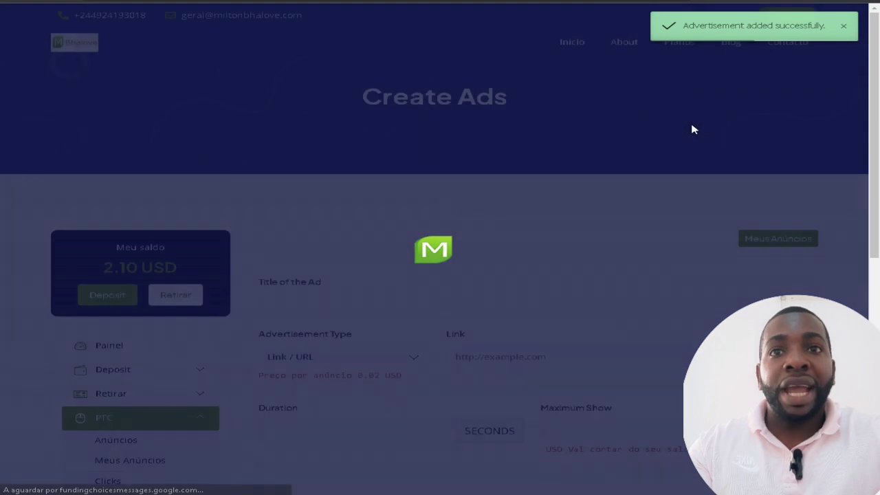
Step: Open the list of the account's own ads and look for the submitted ad
scroll(615, 183, down, 3)
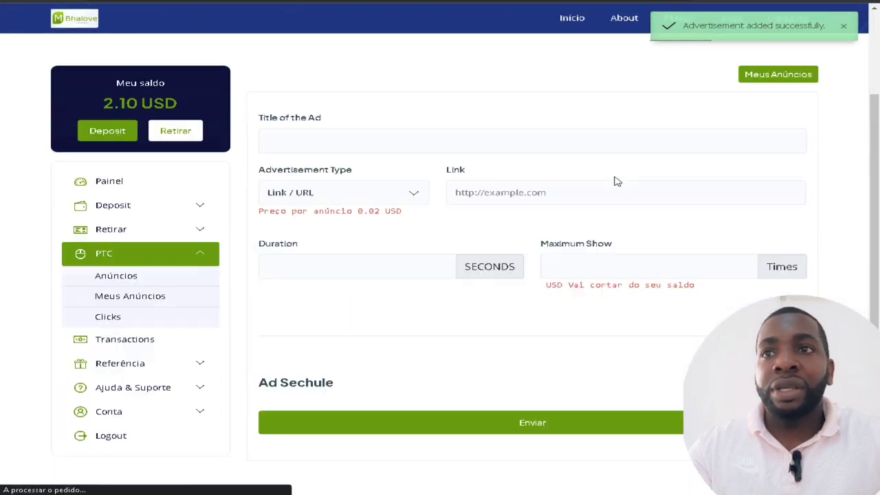
click(150, 301)
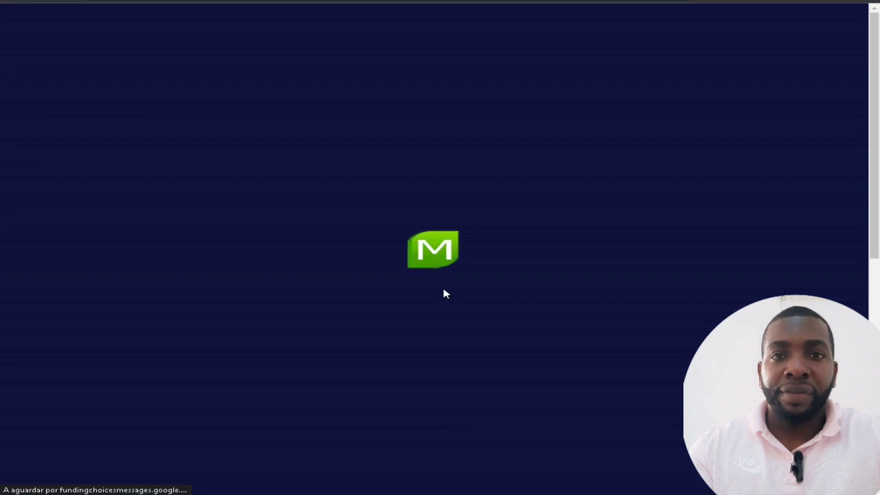
scroll(453, 284, down, 4)
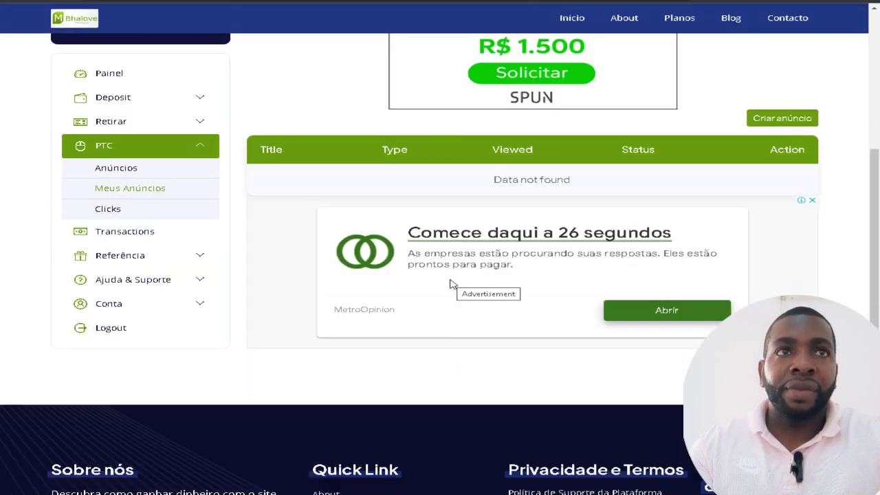
scroll(453, 284, down, 2)
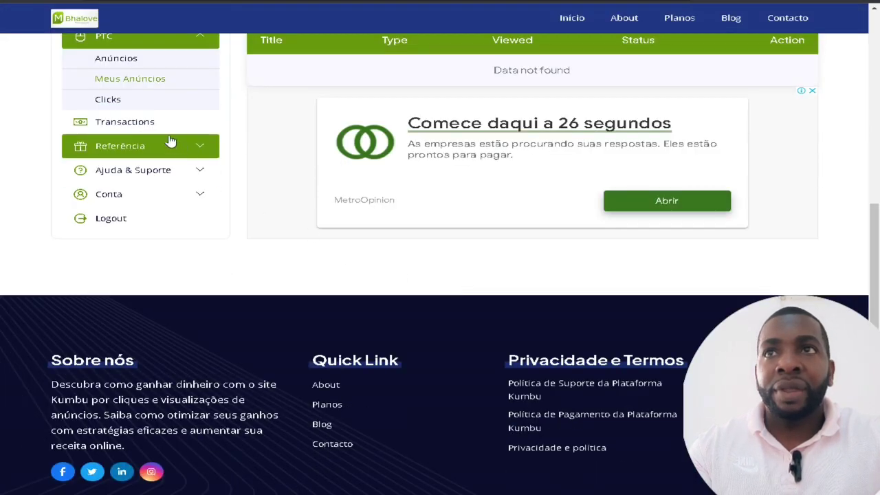
scroll(138, 103, up, 1)
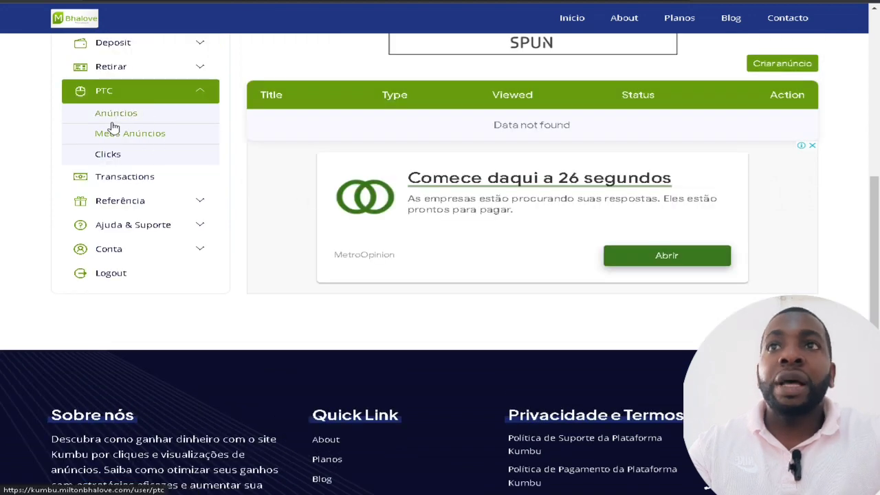
Step: Open the list of viewable PTC ads and look through it
click(115, 119)
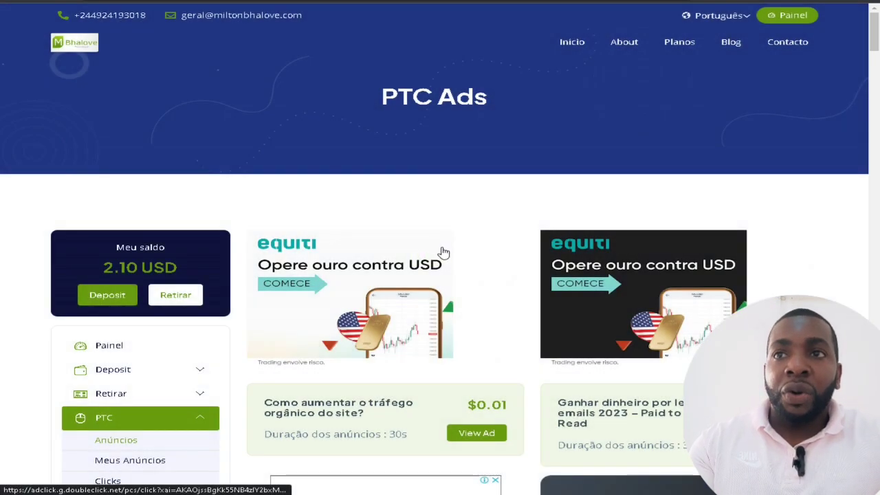
scroll(443, 250, down, 3)
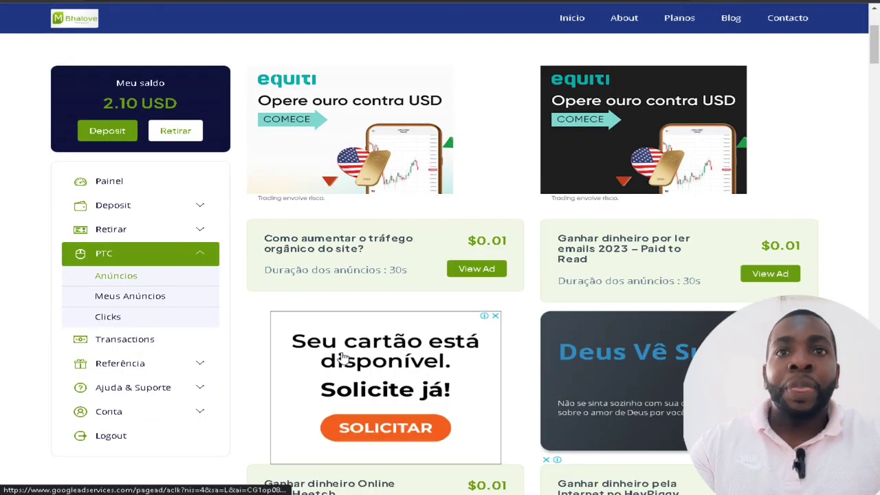